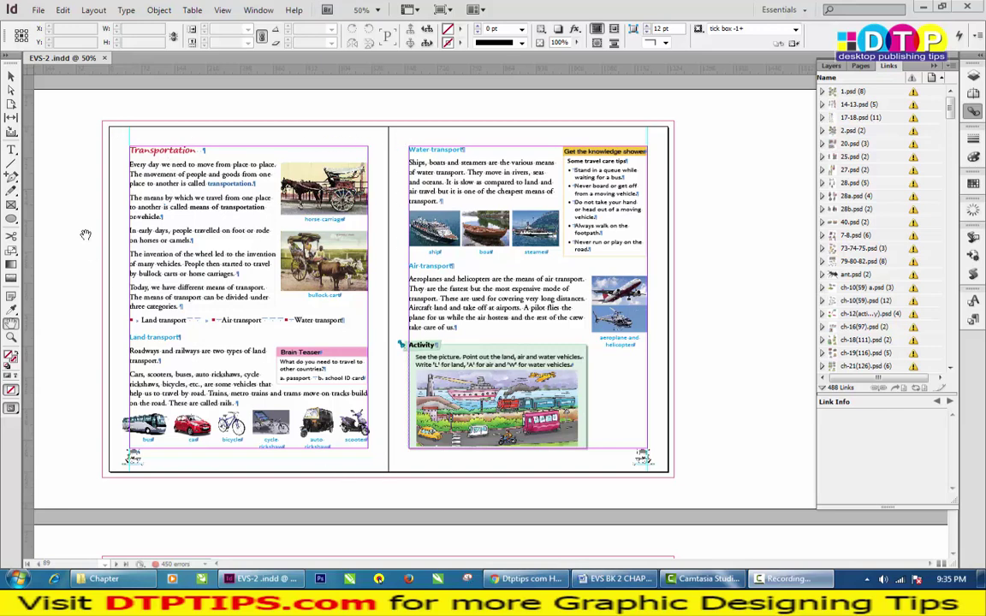
Step: Show the rulers and draw a rectangle frame covering the whole Transportation page, about 608 by 797 pt
click(11, 205)
key(ctrl+r)
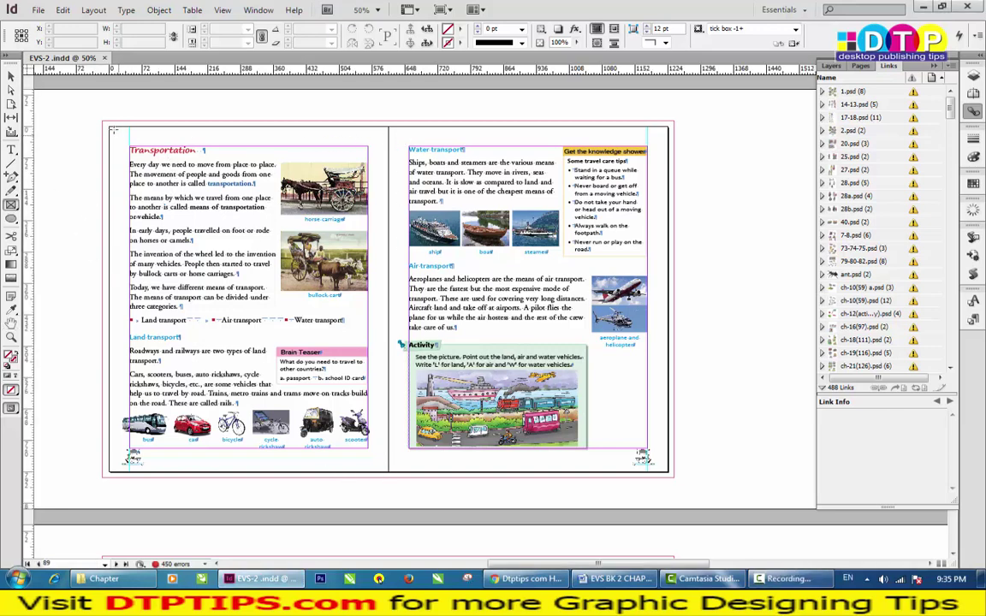
drag(110, 128, 389, 472)
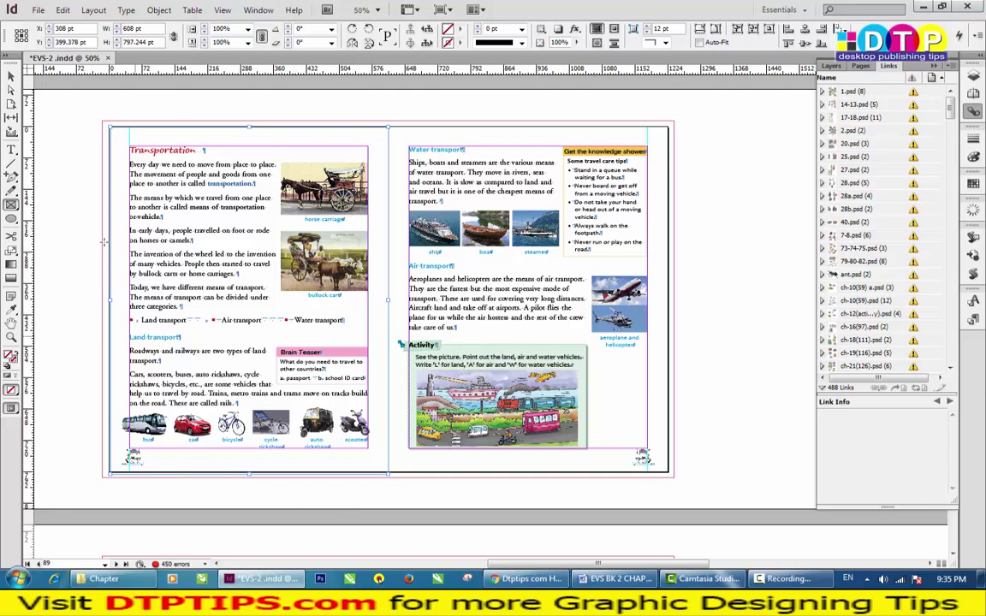
click(11, 77)
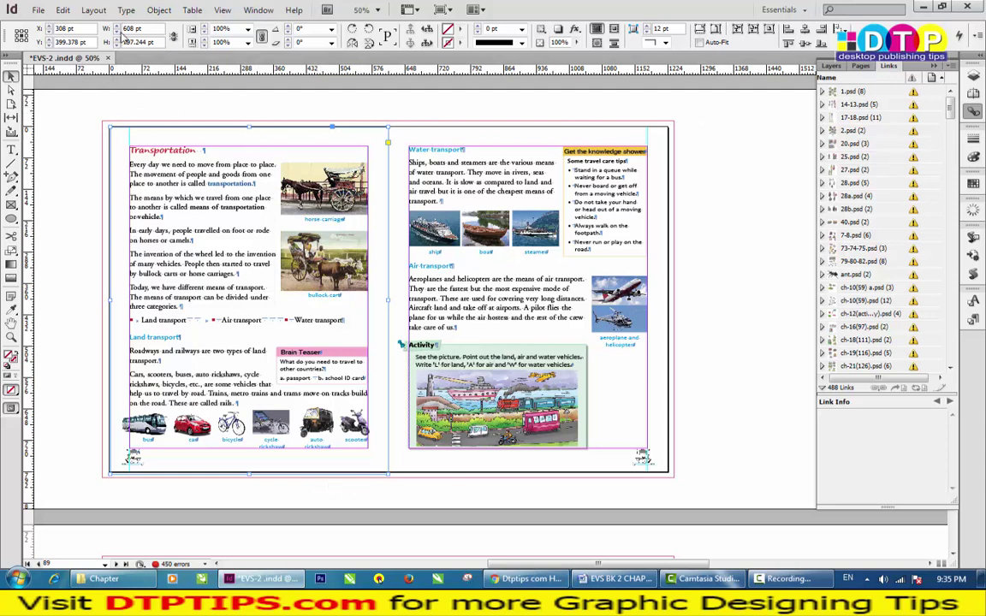
Step: Start a new document and set its page size to 8.5 in wide and 11 in high
click(37, 12)
mouse_move(46, 31)
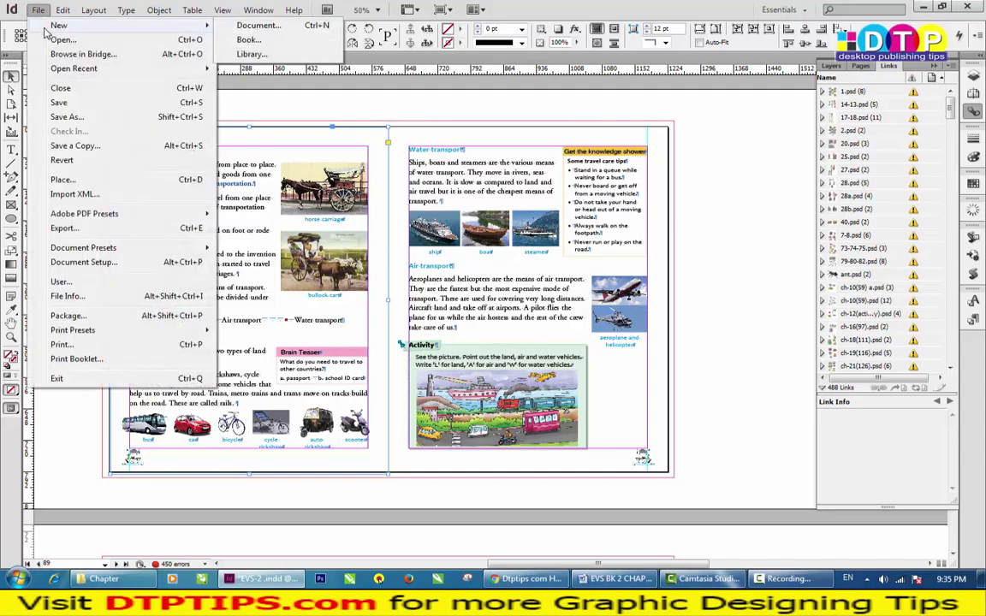
click(243, 25)
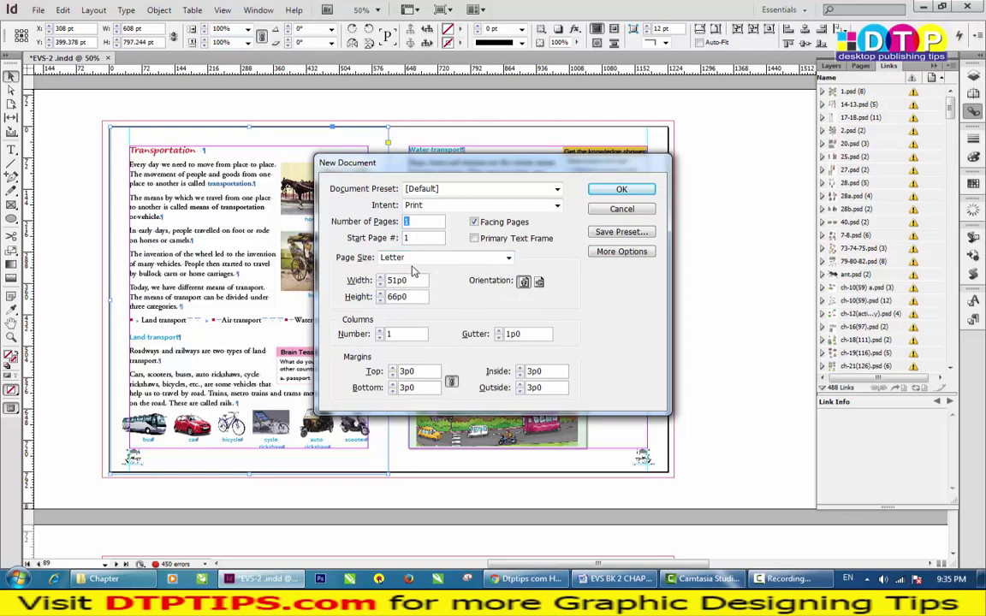
drag(419, 287, 340, 280)
text(8.5)
key(Tab)
text(11)
key(shift+Tab)
text(8)
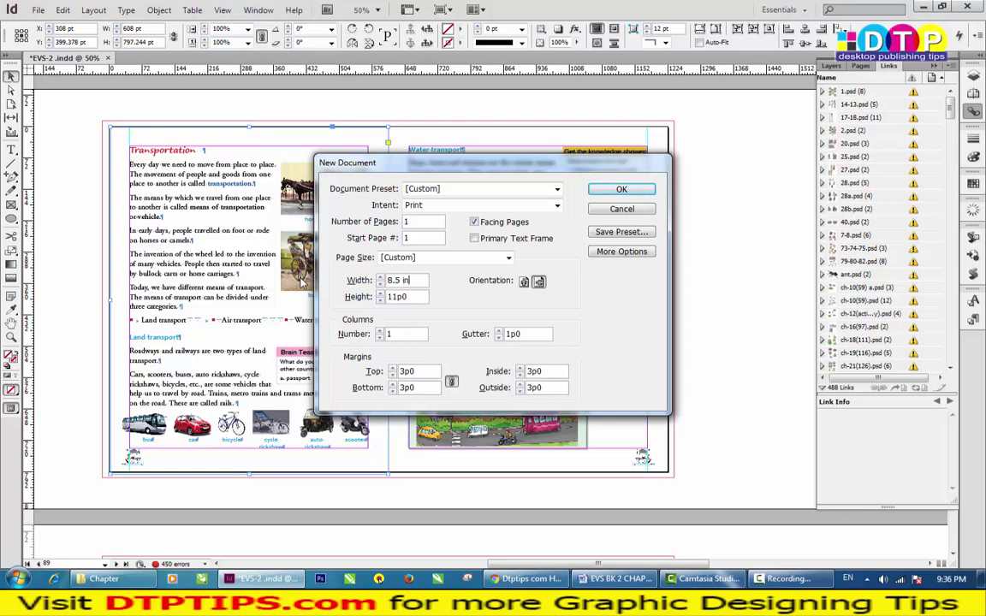
key(Tab)
text(1)
key(Tab)
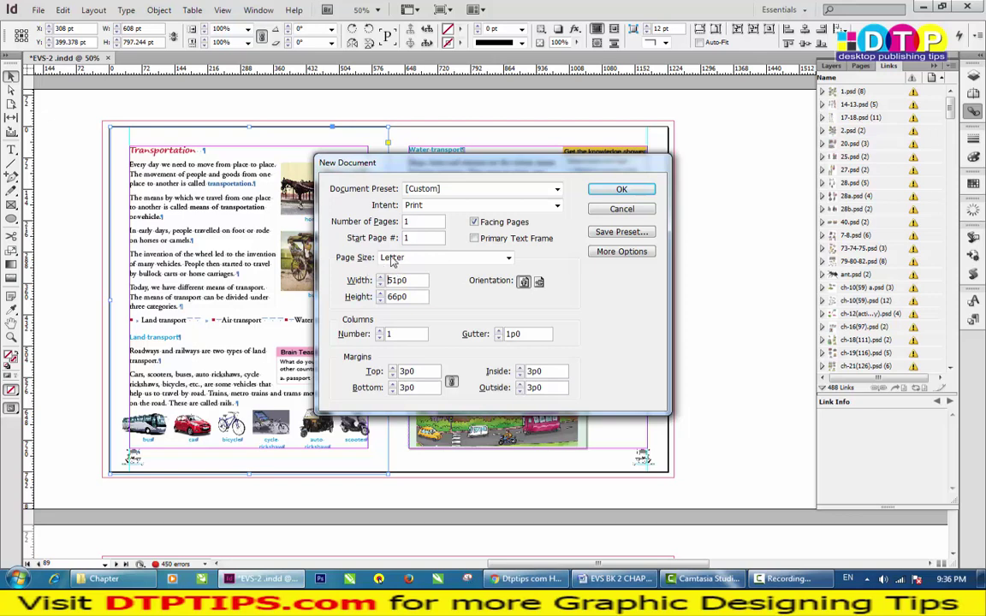
click(506, 258)
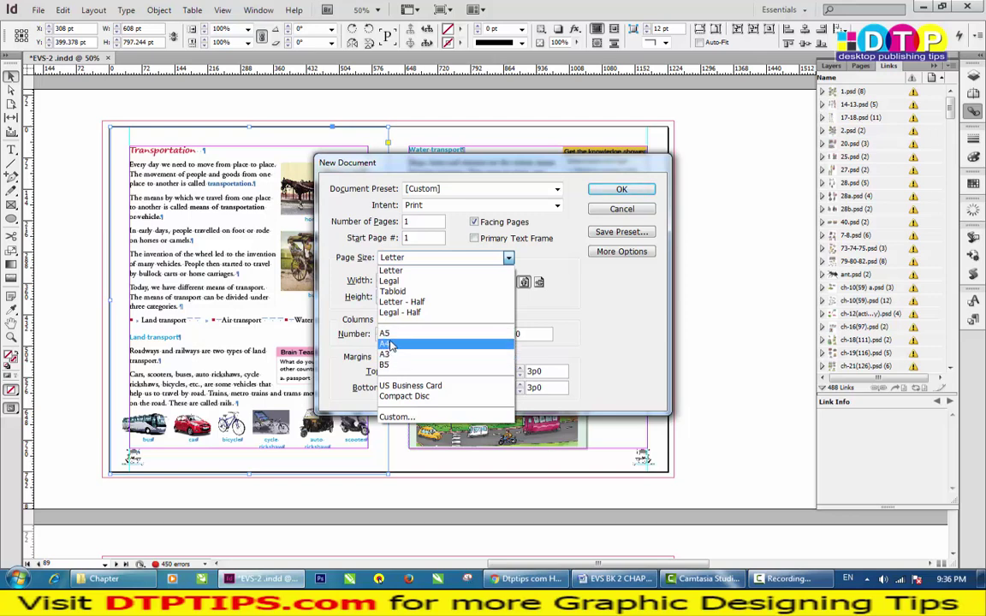
click(631, 328)
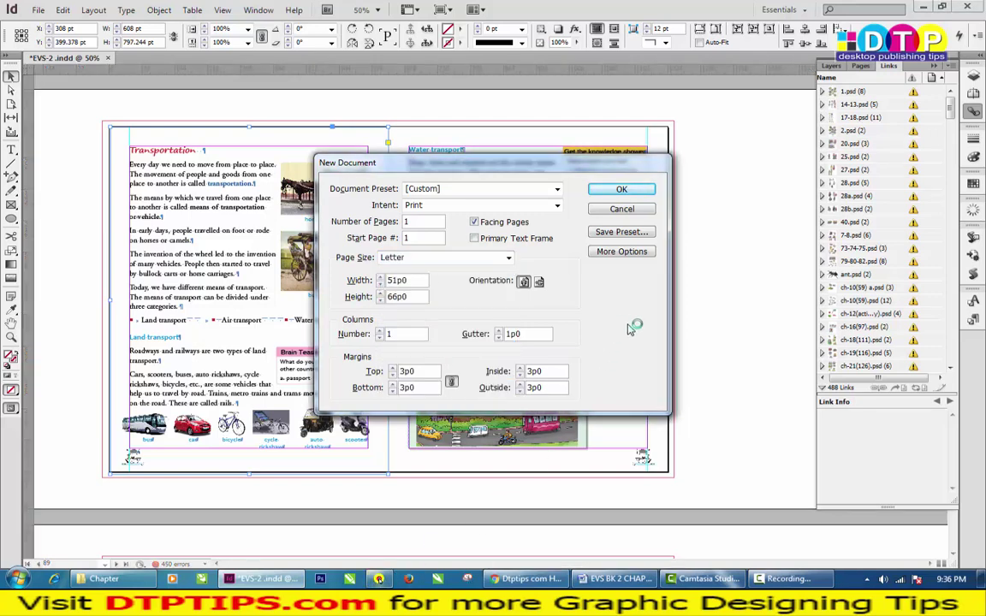
click(436, 258)
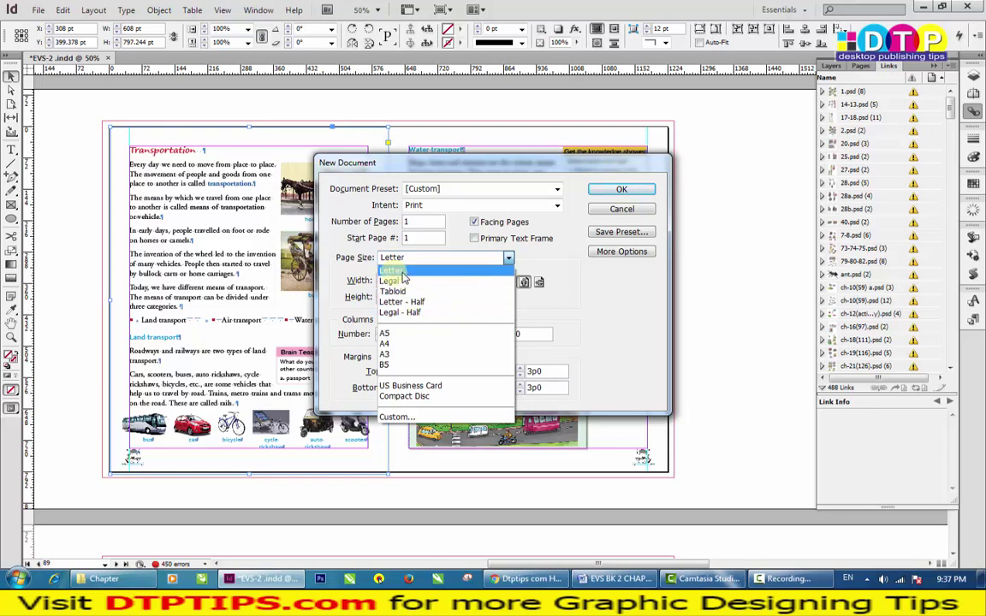
click(605, 335)
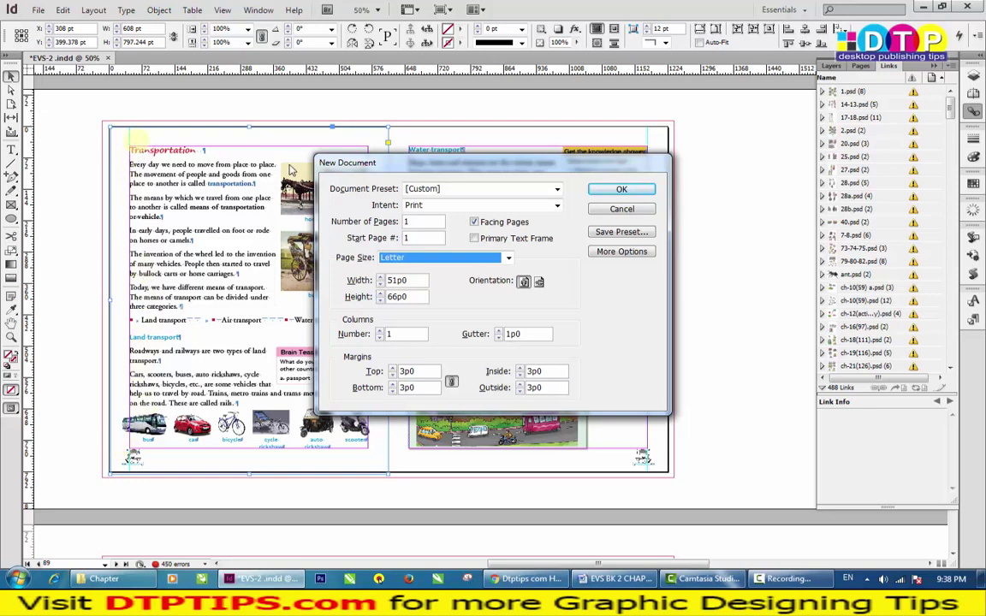
Step: Set all four linked page margins to 45 pt
double_click(415, 374)
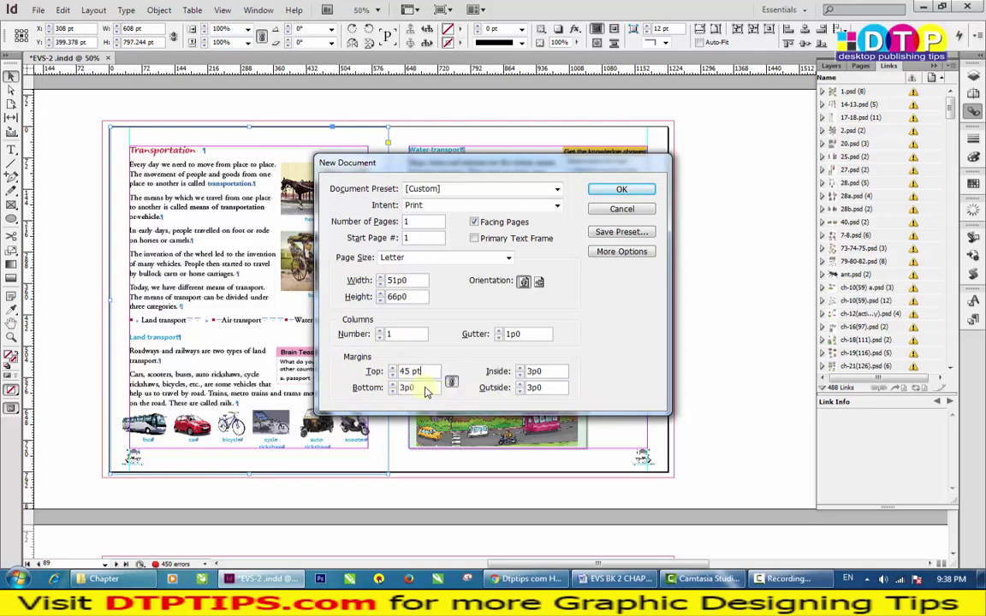
key(Tab)
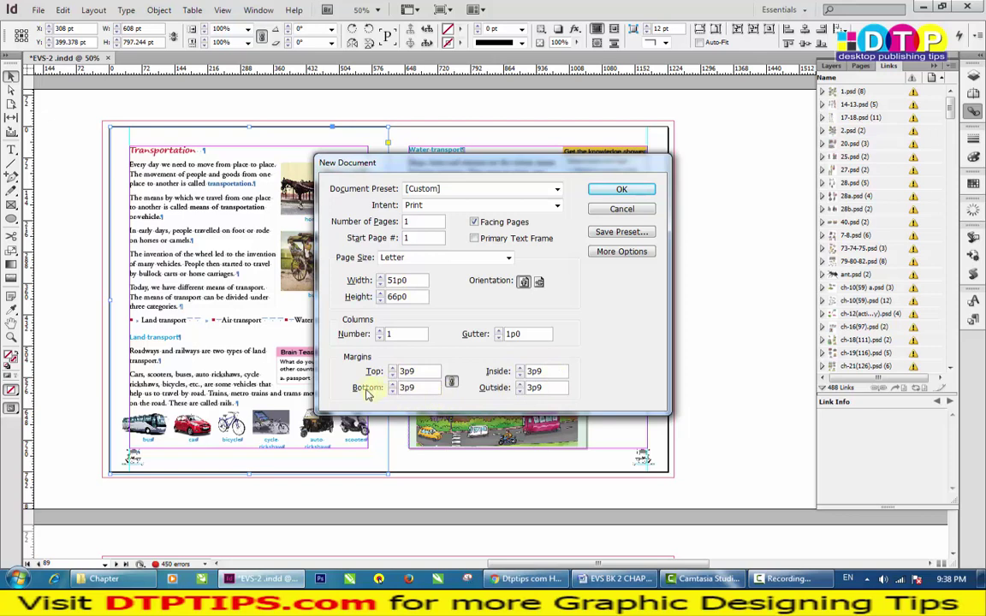
drag(419, 174, 596, 169)
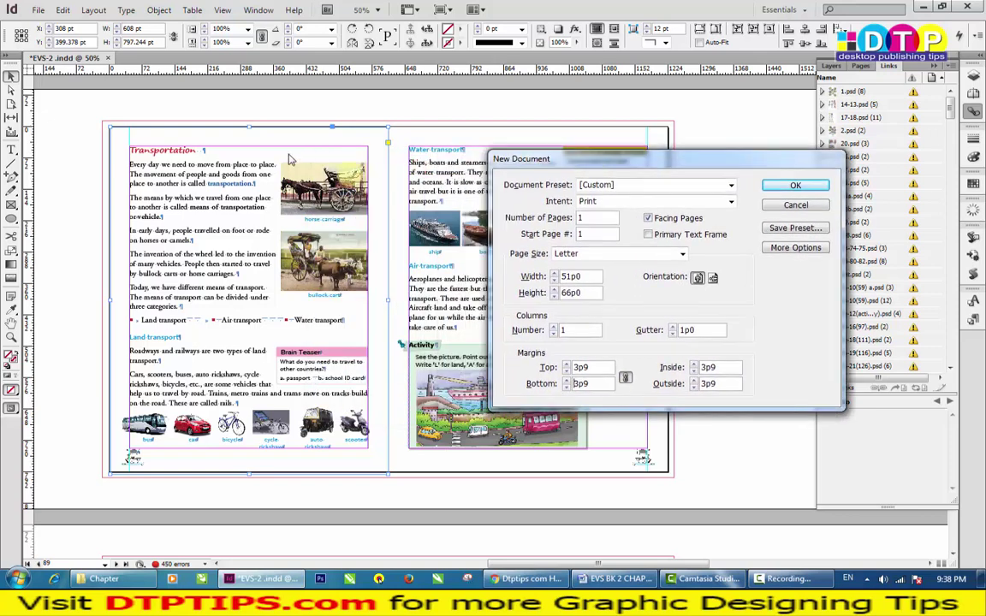
Step: Unlink the margin values and set only the bottom margin to 4p7
click(594, 368)
double_click(594, 368)
click(624, 381)
click(534, 384)
click(590, 366)
click(599, 368)
drag(689, 165, 652, 110)
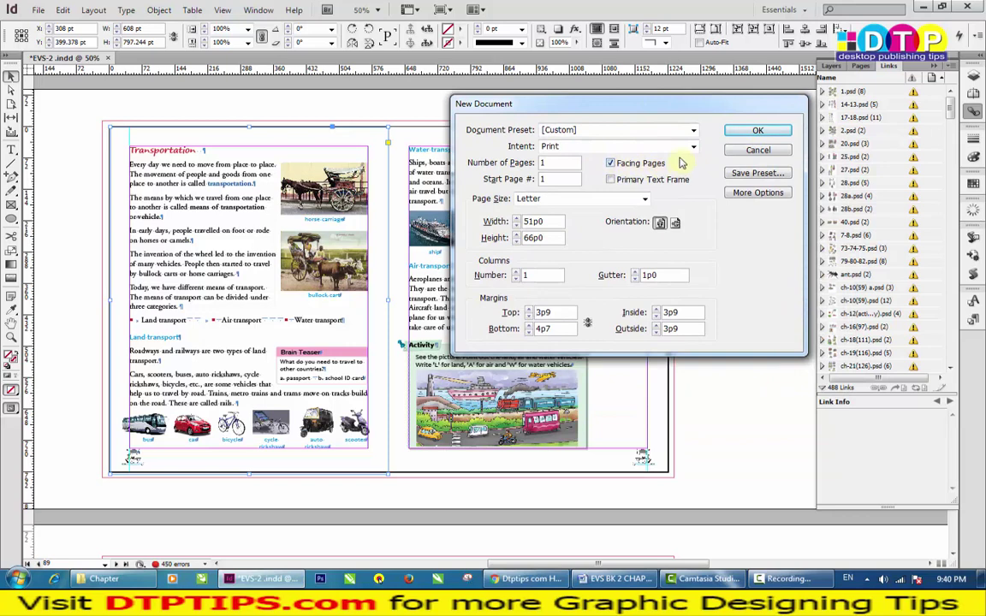
Step: Toggle the Facing Pages option off and back on for the new document
click(611, 163)
click(610, 163)
drag(573, 104, 623, 168)
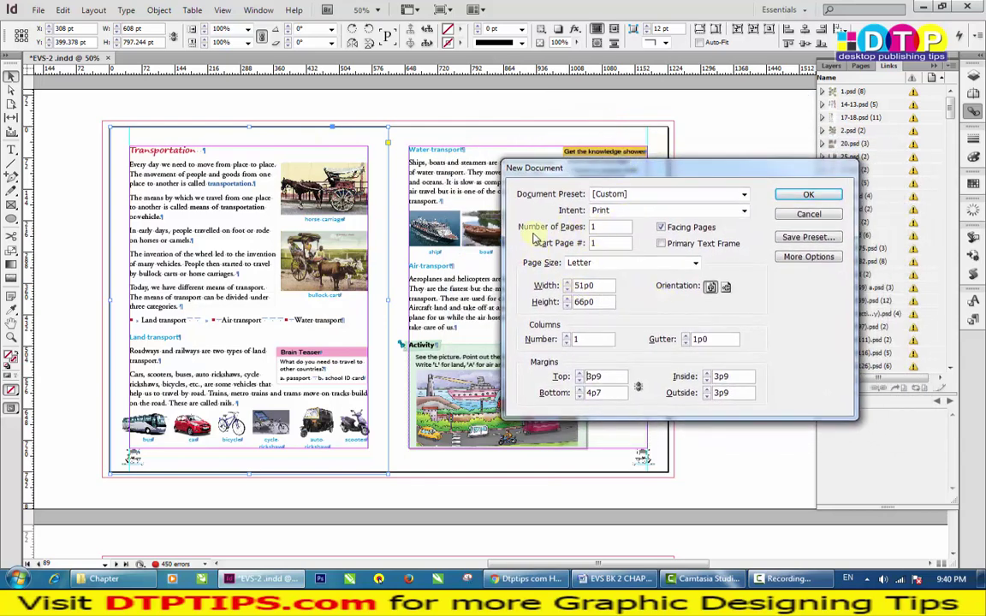
click(662, 229)
click(662, 228)
Step: Switch to Chrome and look over the YouTube tutorial video page and the Desktop Publishing Tips channel page
click(526, 579)
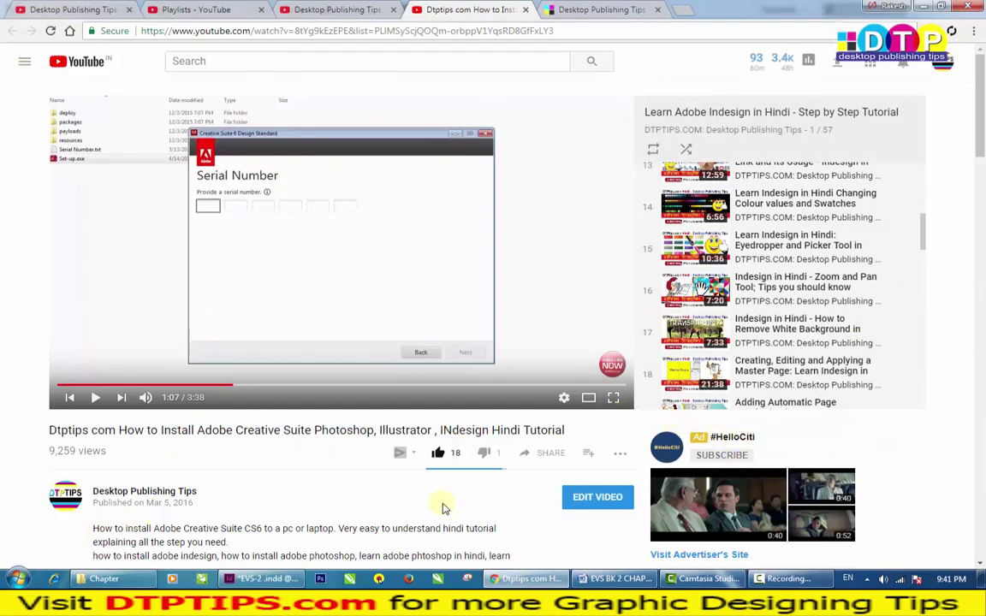
scroll(436, 505, down, 3)
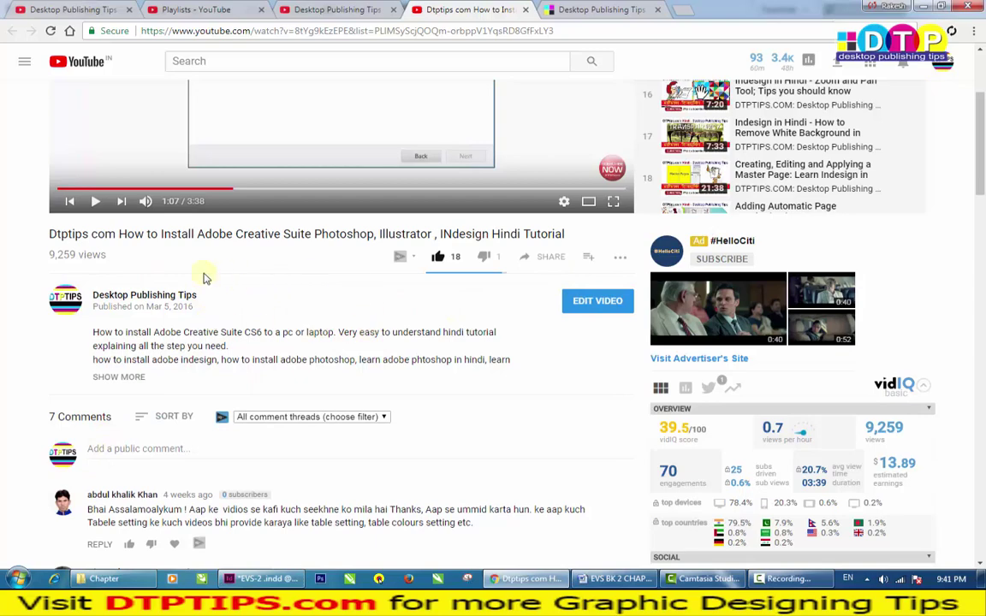
mouse_move(552, 162)
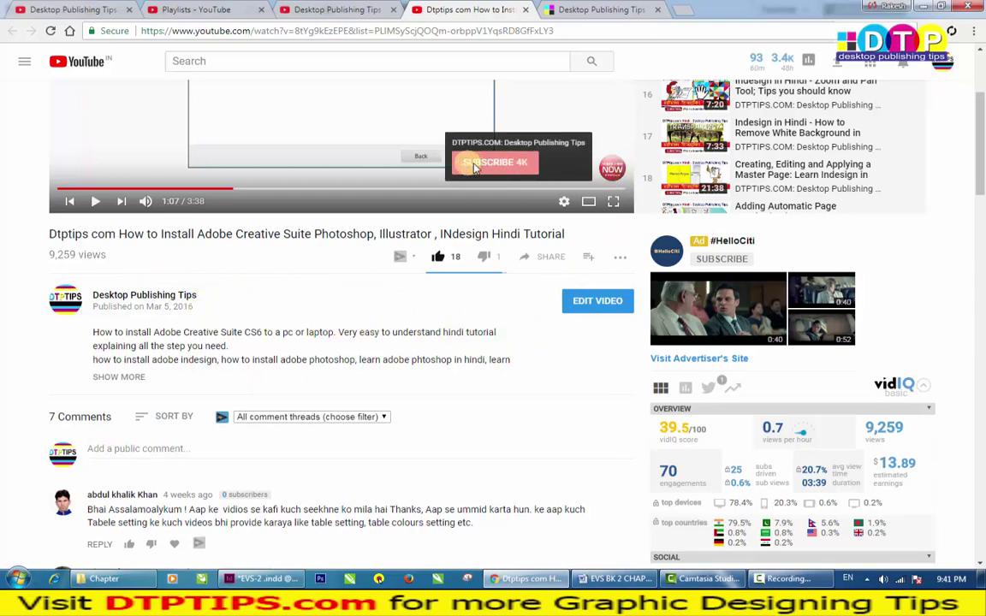
click(84, 16)
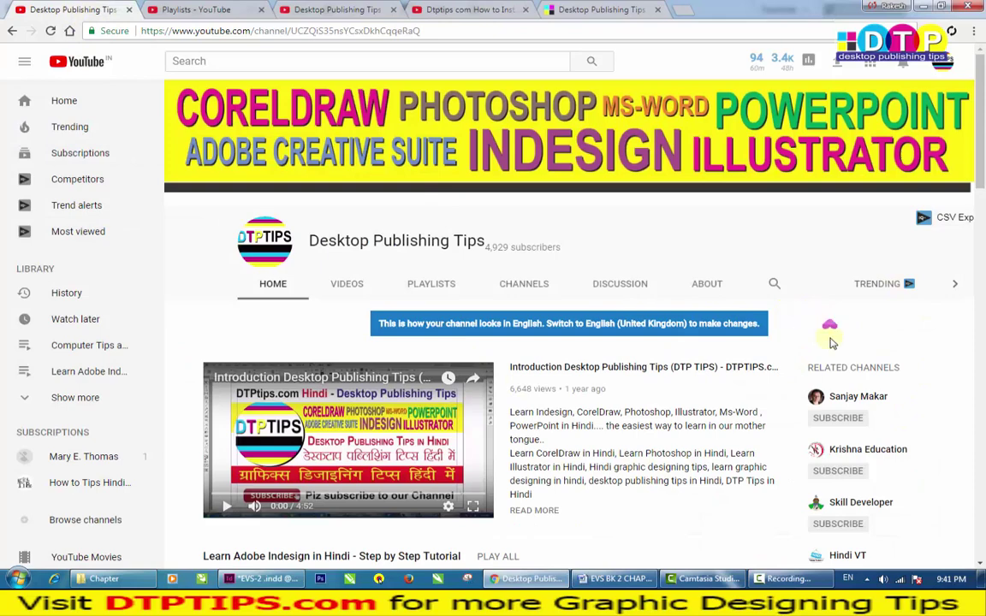
scroll(821, 394, down, 2)
scroll(822, 368, up, 2)
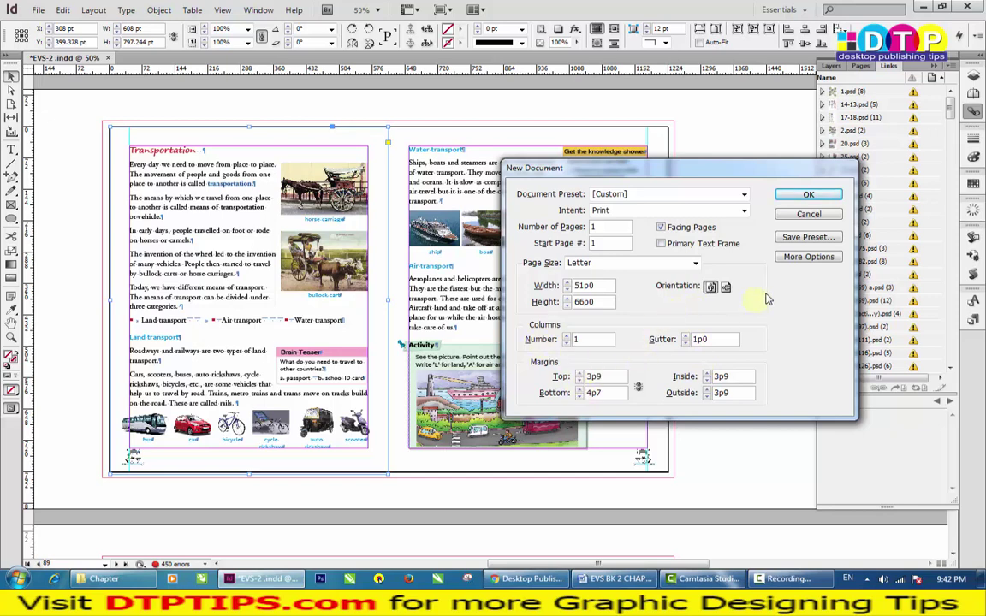
Step: Expand the new document's bleed and slug settings and apply a linked 3 mm bleed on all sides
drag(681, 175, 595, 112)
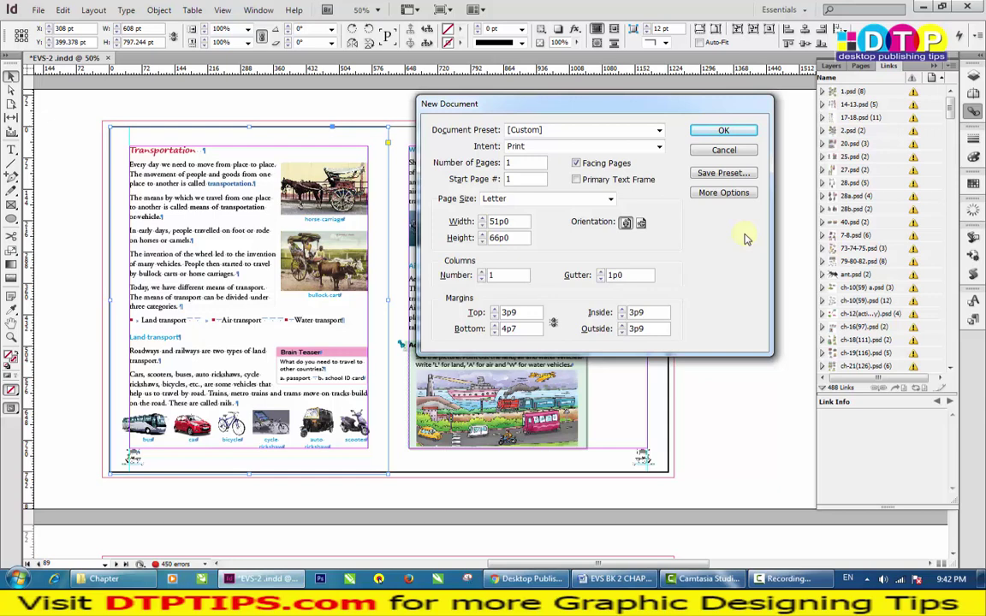
click(719, 194)
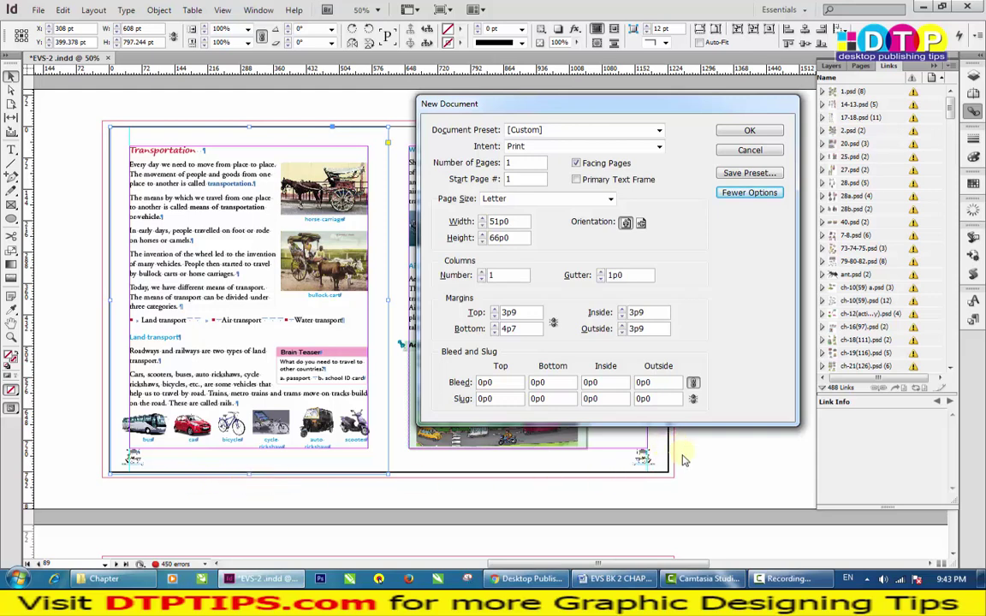
double_click(507, 384)
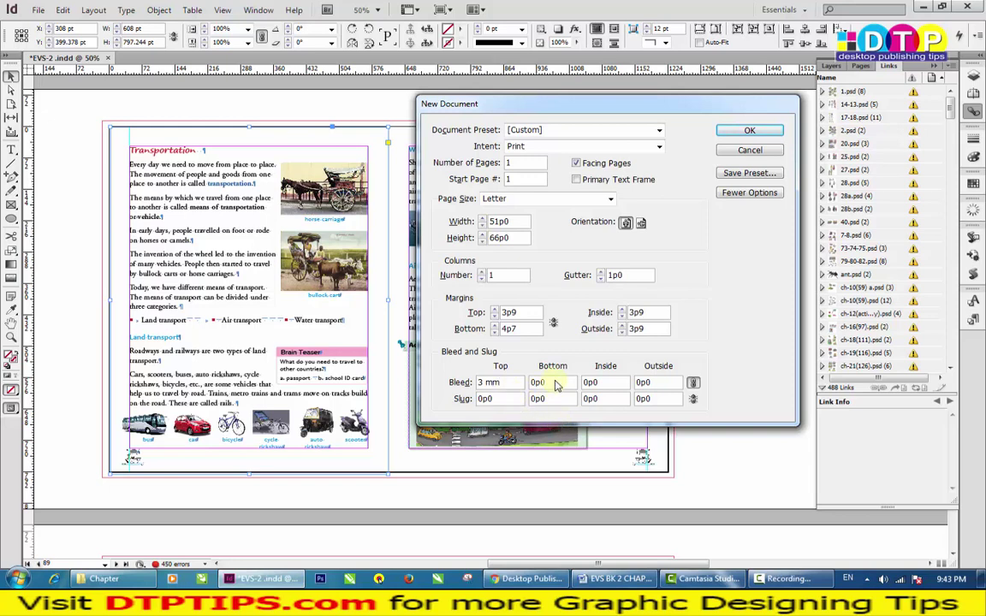
click(555, 387)
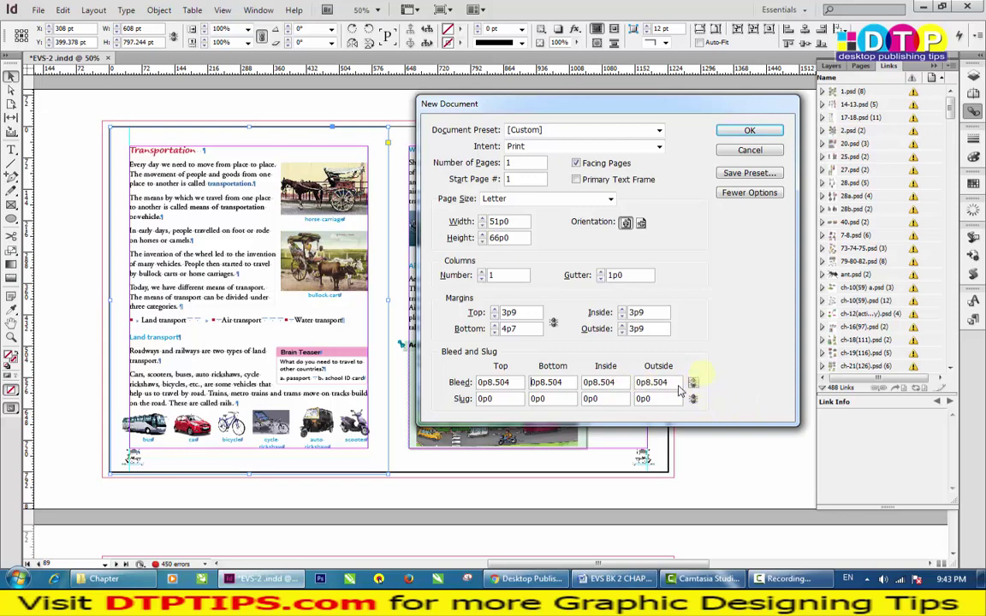
Step: Set the inside bleed to 0 with the bleed values unlinked
drag(627, 389, 578, 389)
text(0)
click(599, 399)
drag(583, 105, 577, 151)
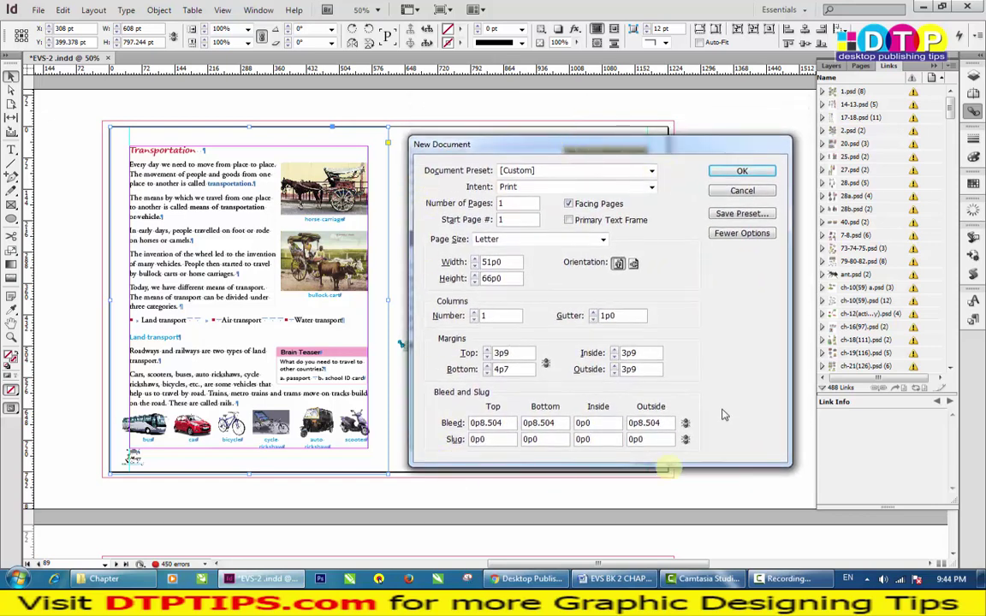
Step: Save the current page, margin and bleed settings as a preset named New Document 8.5x11 in
click(741, 217)
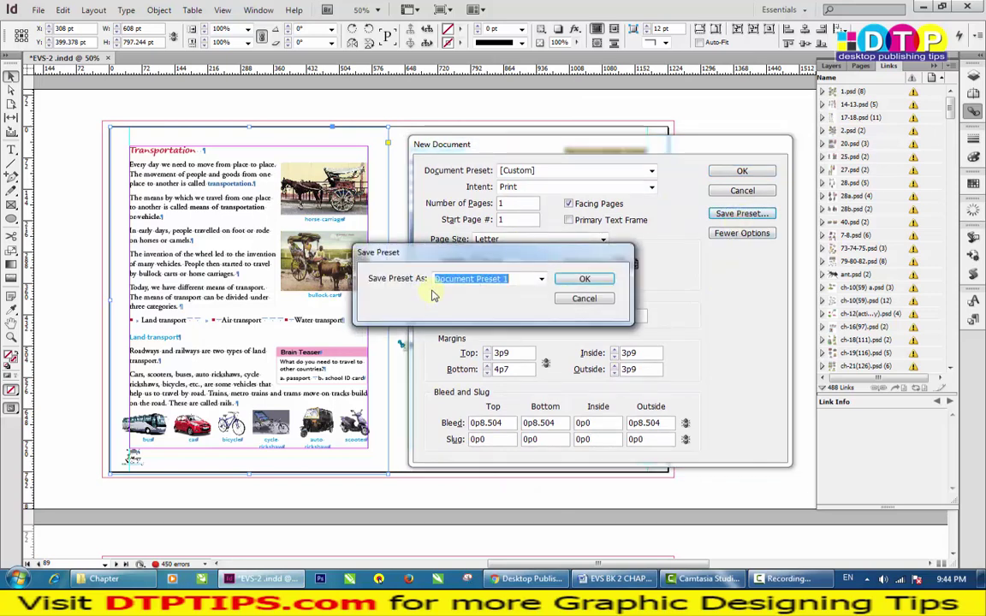
text(New Docu)
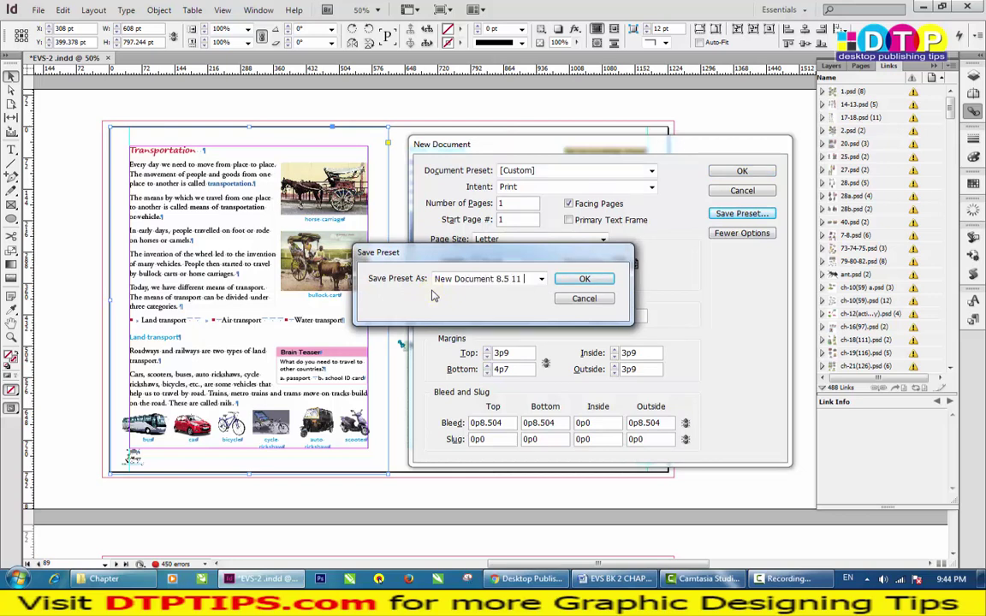
key(BackSpace)
click(572, 279)
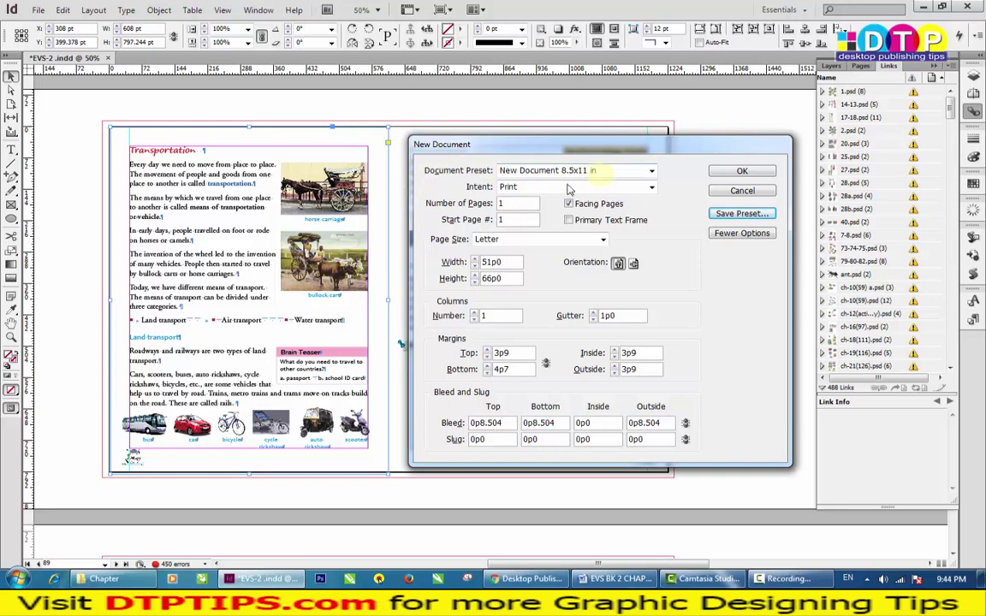
Step: Compare the [Default] preset with New Document 8.5x11 in and create the document from the New Document 8.5x11 in preset
click(595, 170)
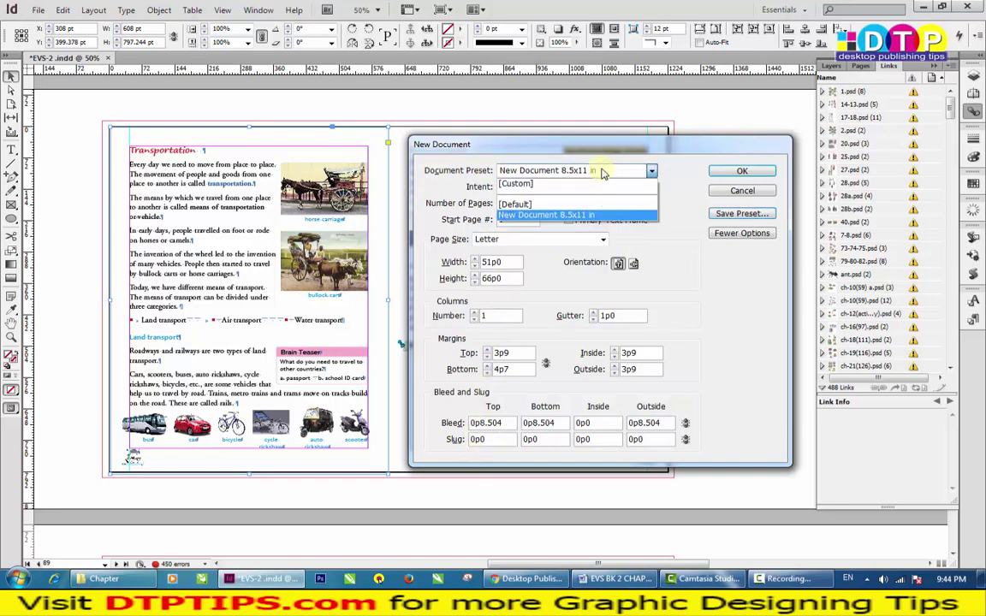
click(539, 205)
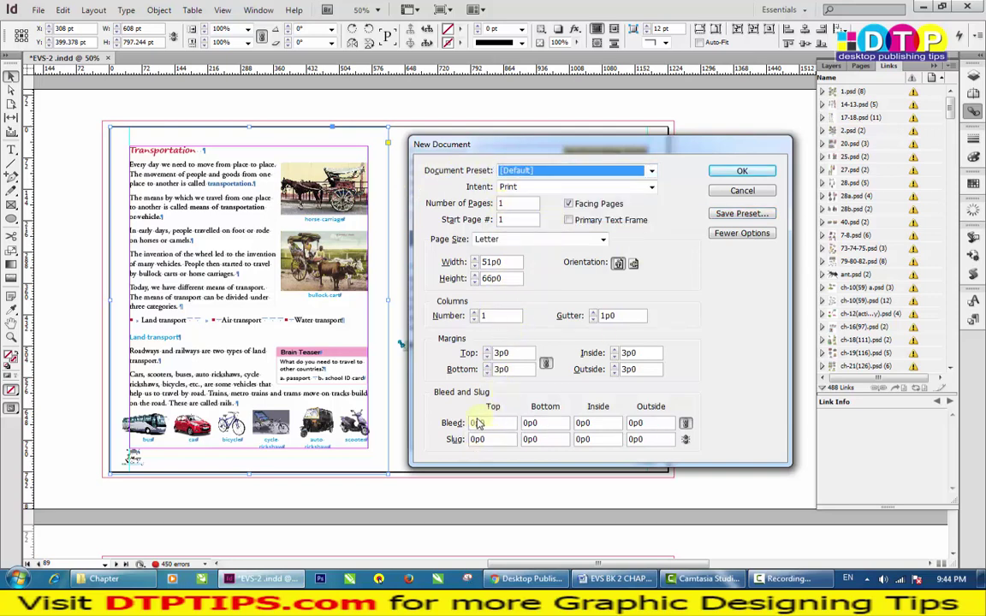
click(567, 170)
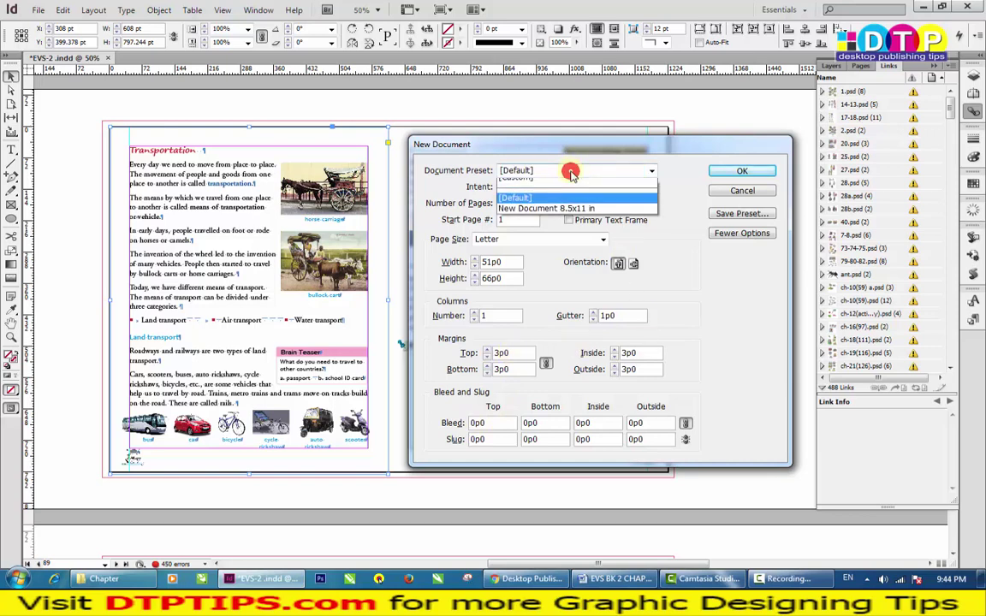
click(556, 216)
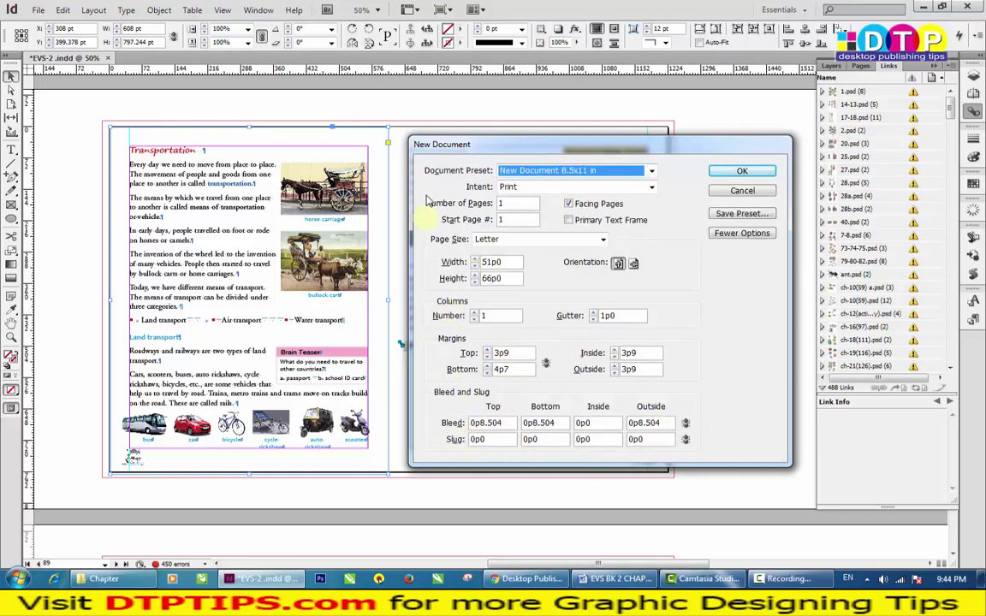
click(742, 171)
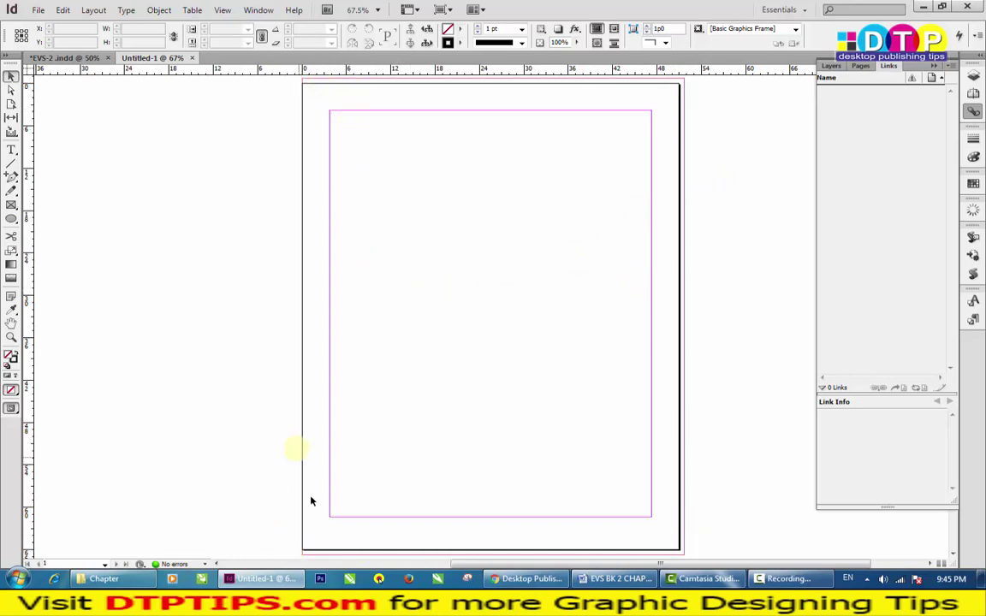
Step: Draw a rectangle frame about 3p10.8 by 4p7 filling the height of the page's bottom margin
click(11, 205)
drag(456, 519, 485, 549)
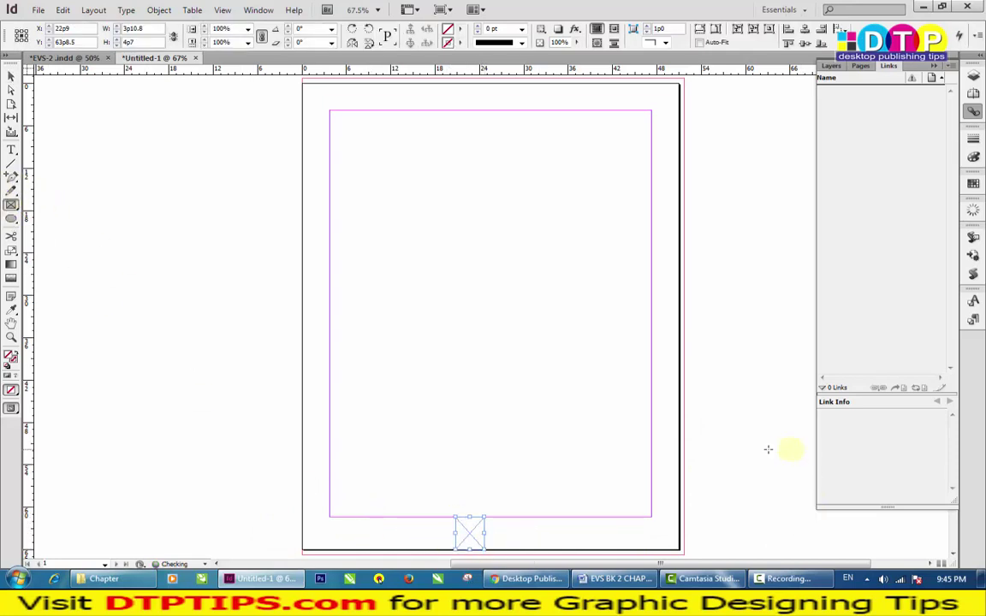
Step: Hide the frame edges so the unstroked frame in the bottom margin shows no outline when deselected
click(11, 205)
click(11, 75)
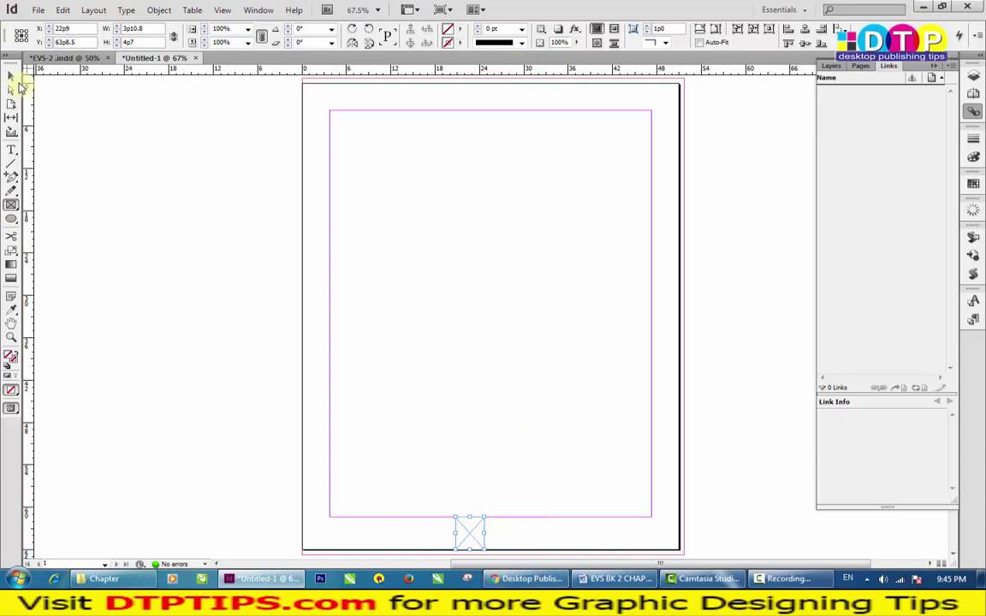
click(132, 231)
click(475, 538)
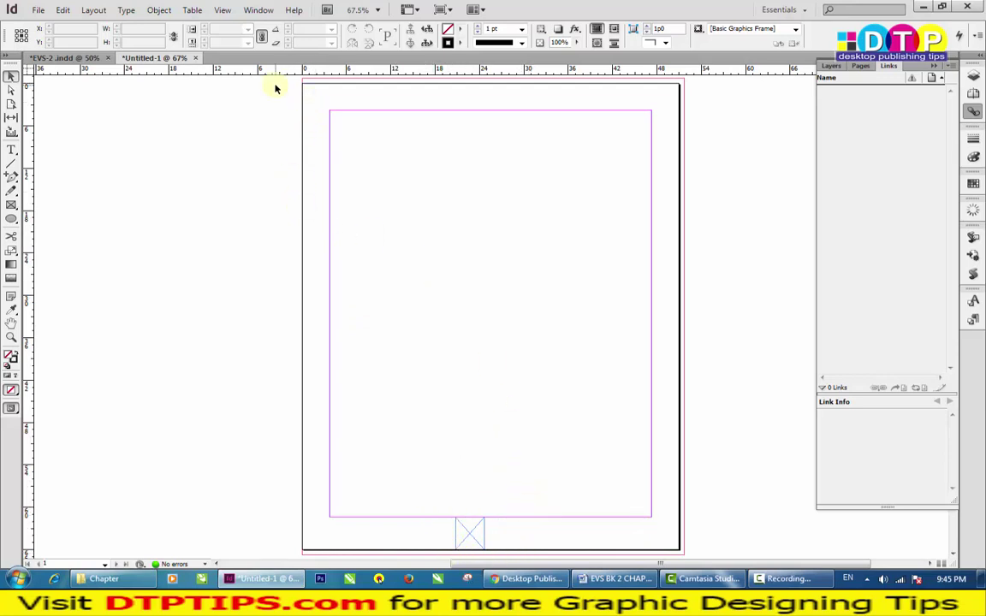
click(464, 538)
click(601, 486)
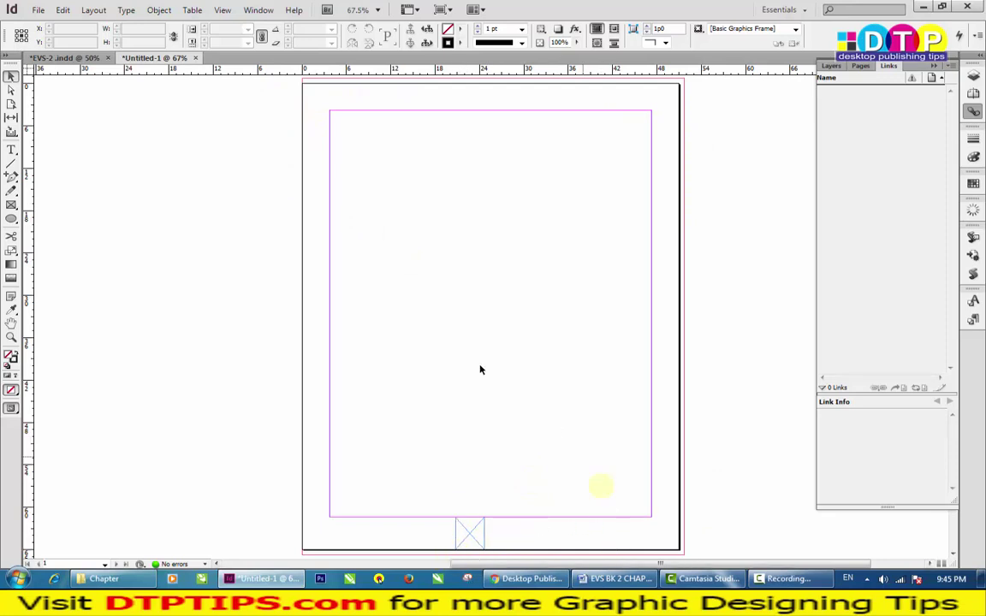
click(222, 10)
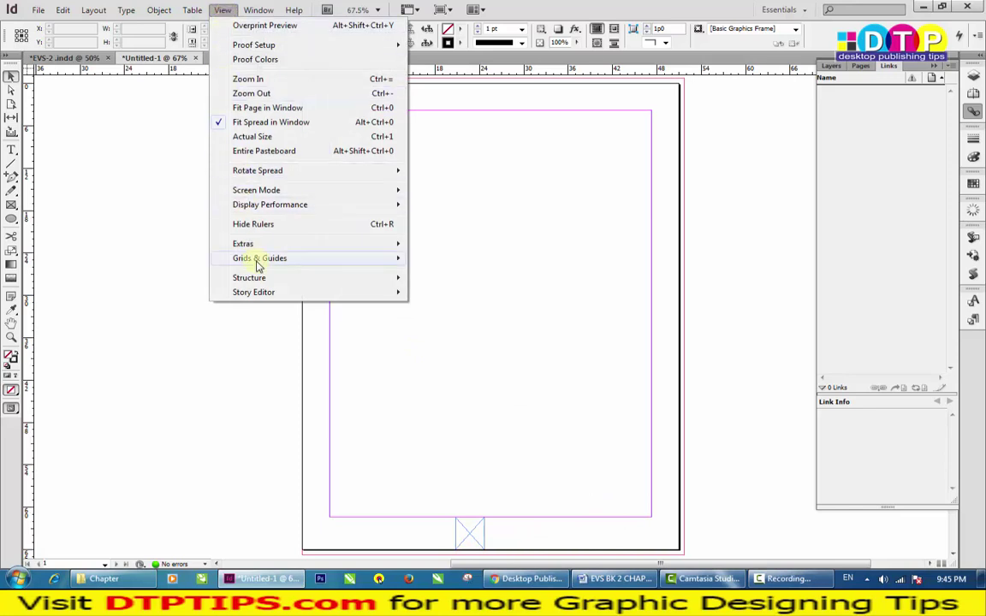
mouse_move(248, 244)
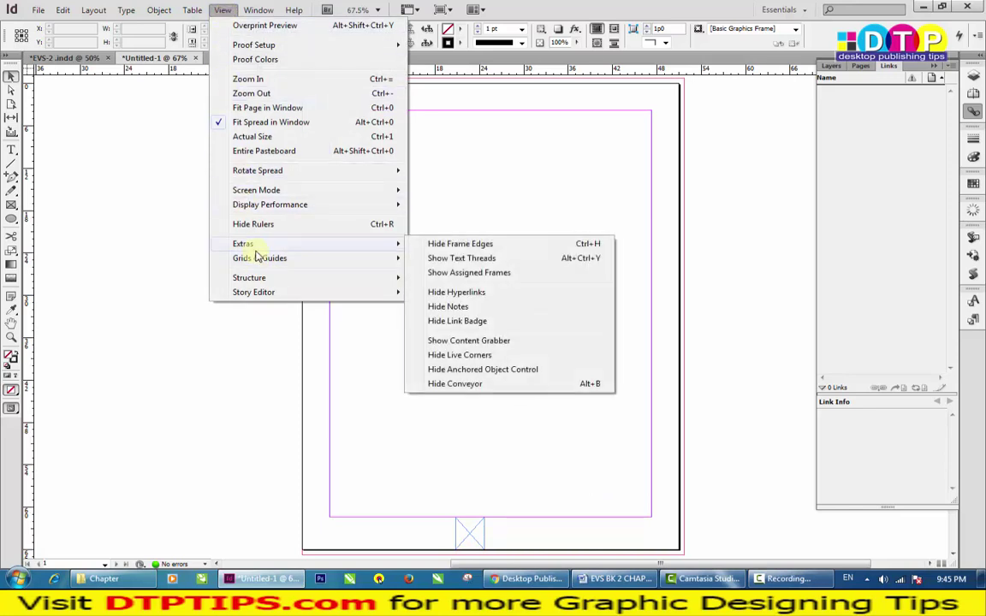
click(479, 247)
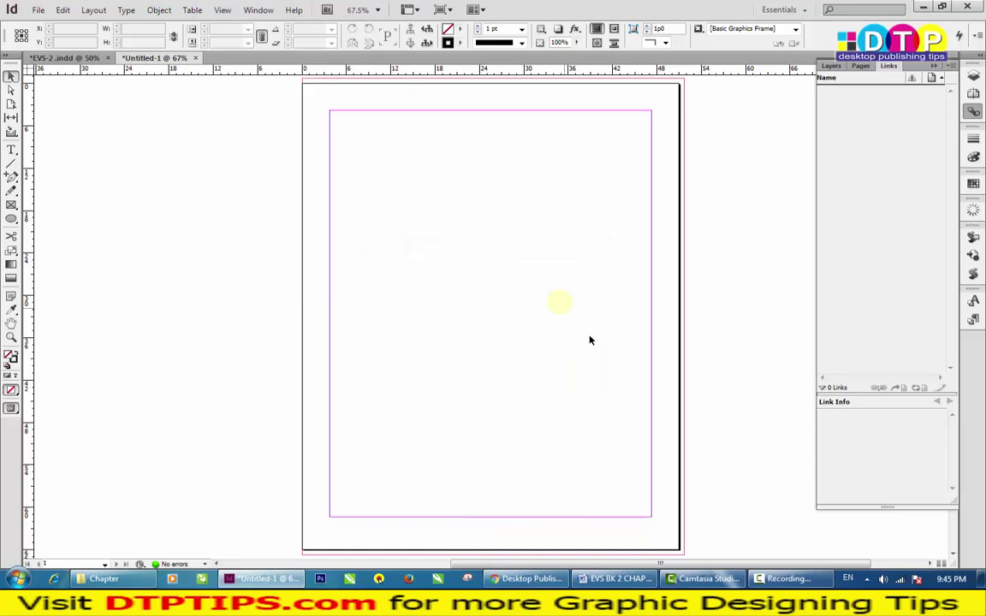
key(ctrl+h)
key(ctrl+h)
Step: Apply a 1 pt stroke to the frame in the page's bottom margin
drag(453, 549, 485, 517)
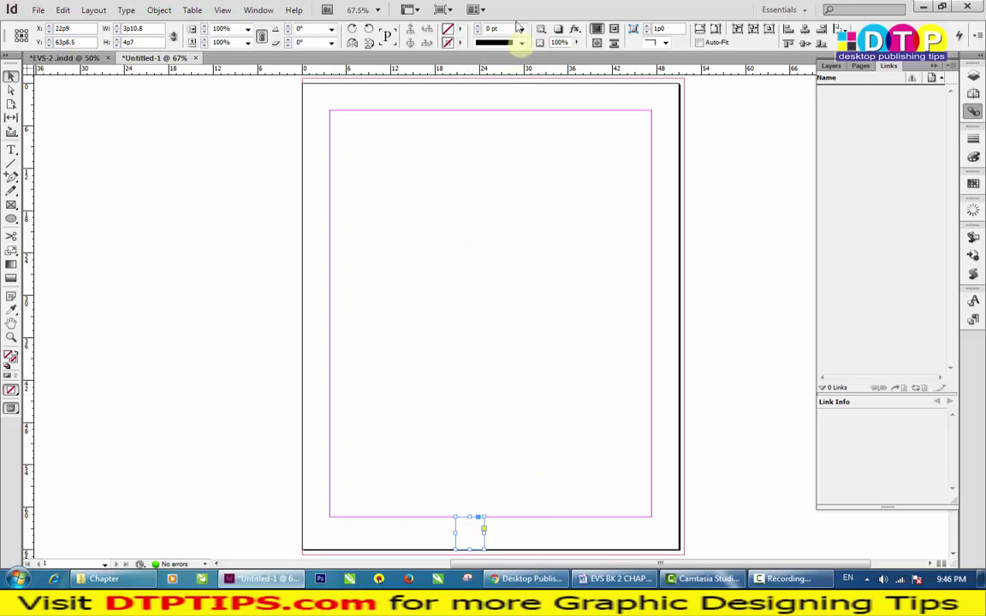
click(505, 26)
text(1)
key(Return)
click(389, 458)
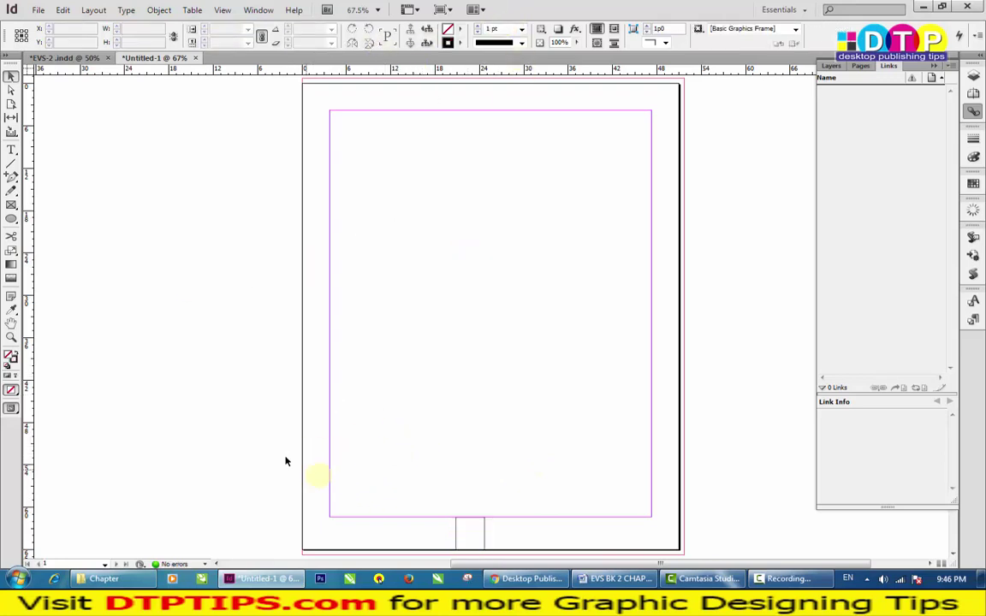
click(477, 542)
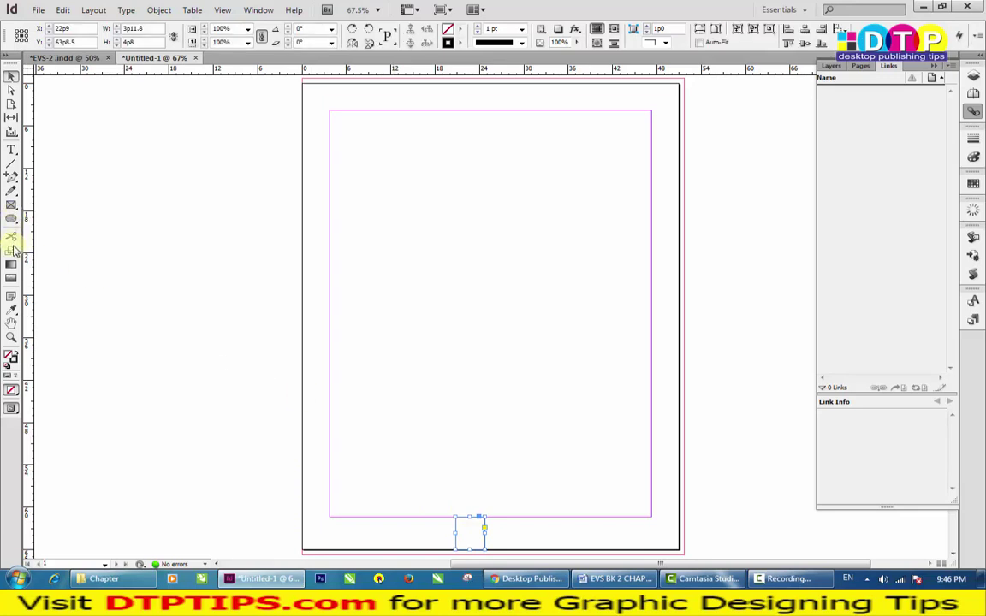
Step: Draw a second rectangle frame about 16p4.6 by 16p8.2 inside the margins, right of the page's centre
click(11, 204)
drag(488, 253, 610, 370)
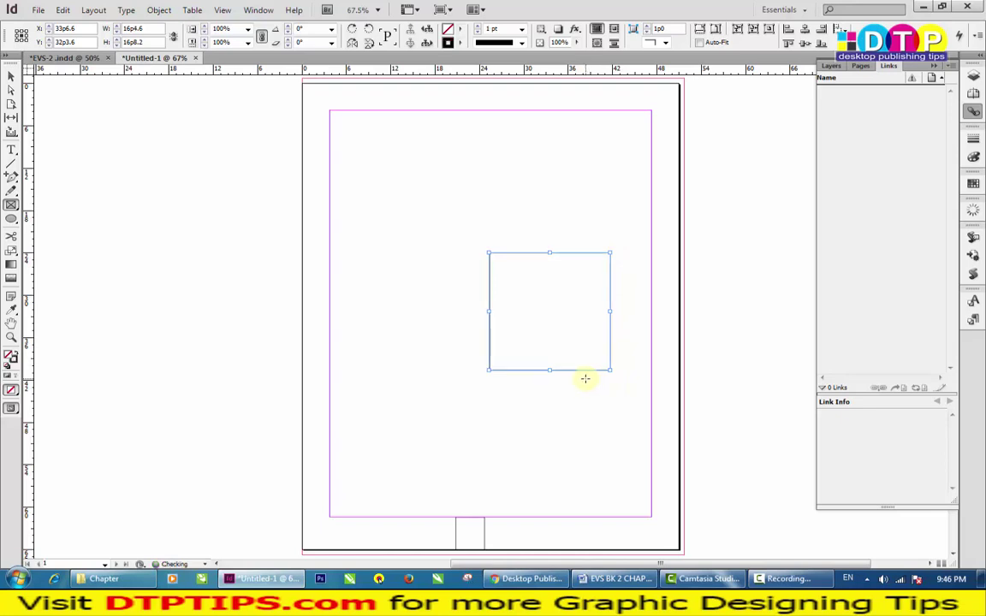
click(12, 77)
click(210, 256)
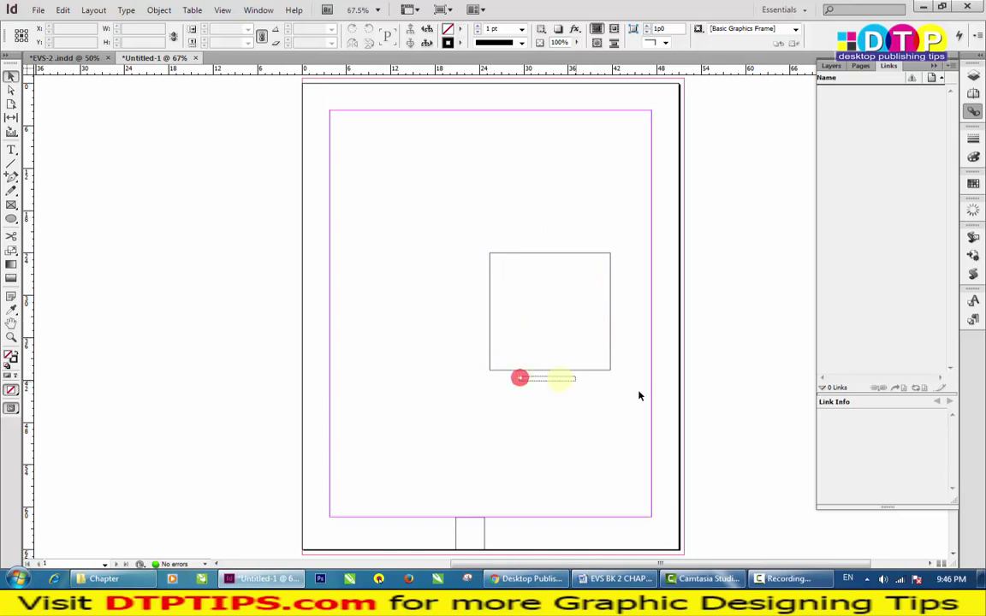
click(574, 315)
click(521, 526)
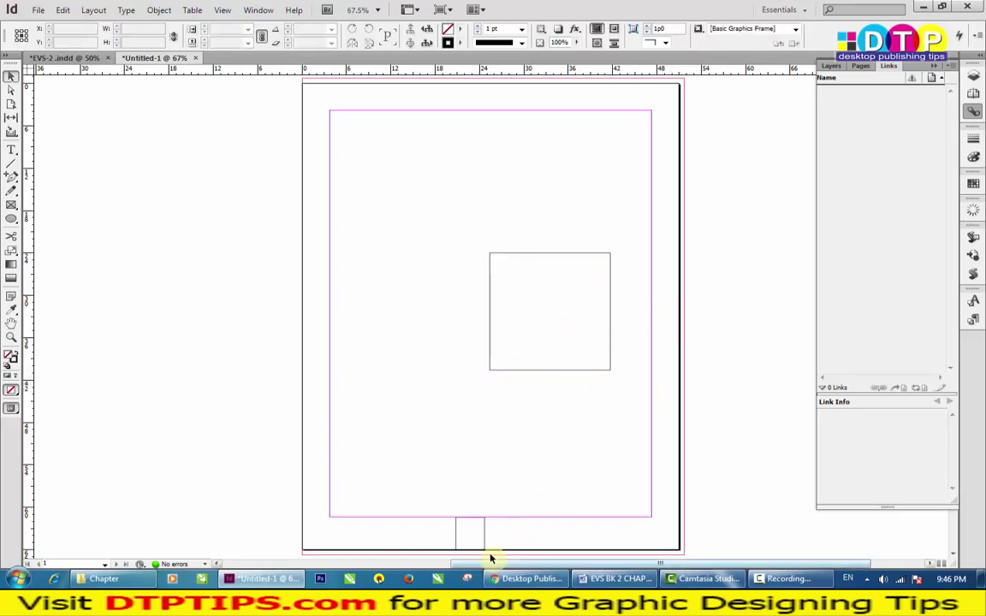
click(429, 540)
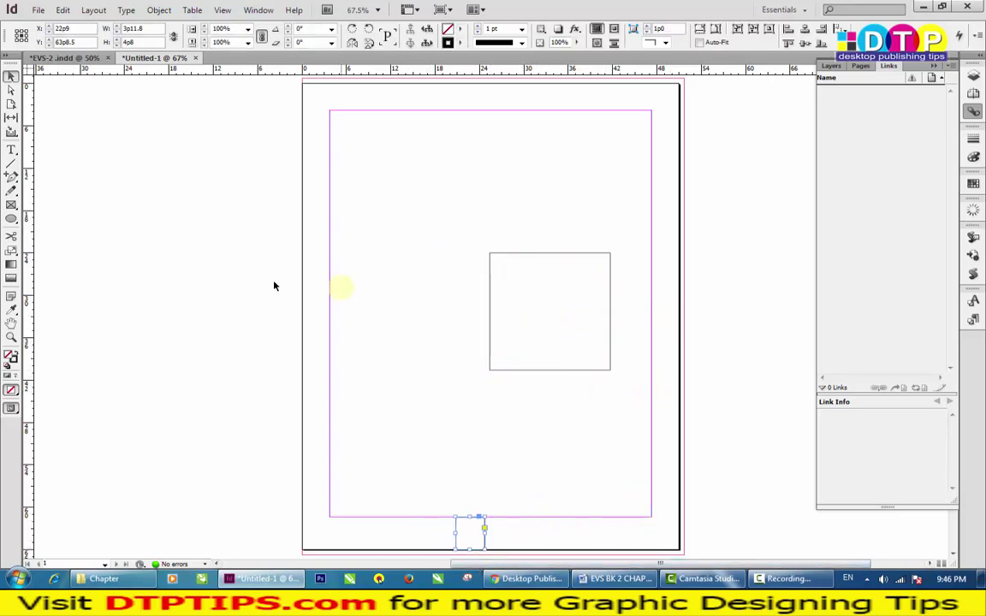
click(120, 111)
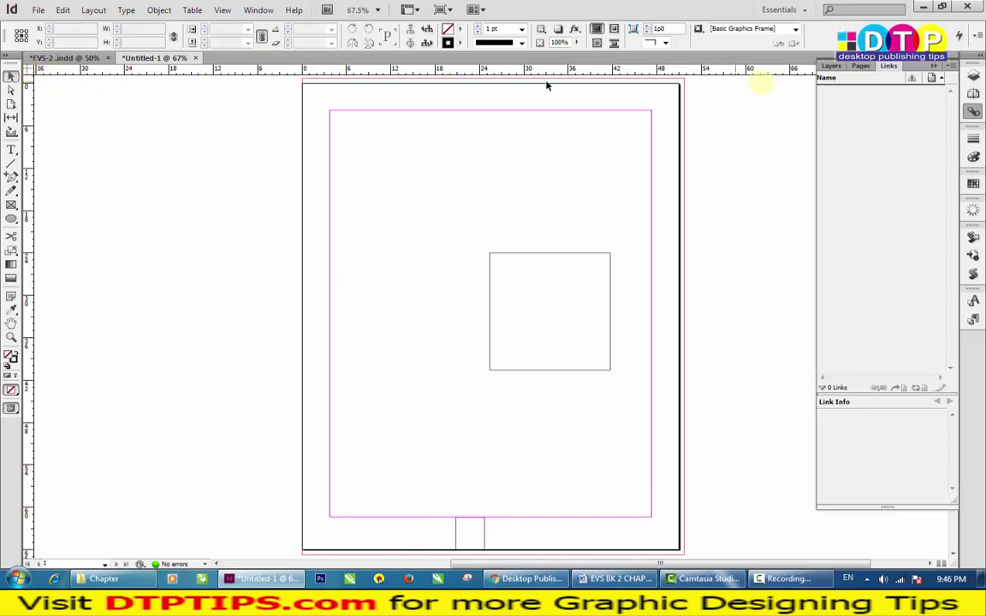
Step: Set the document's ruler units to points
click(935, 68)
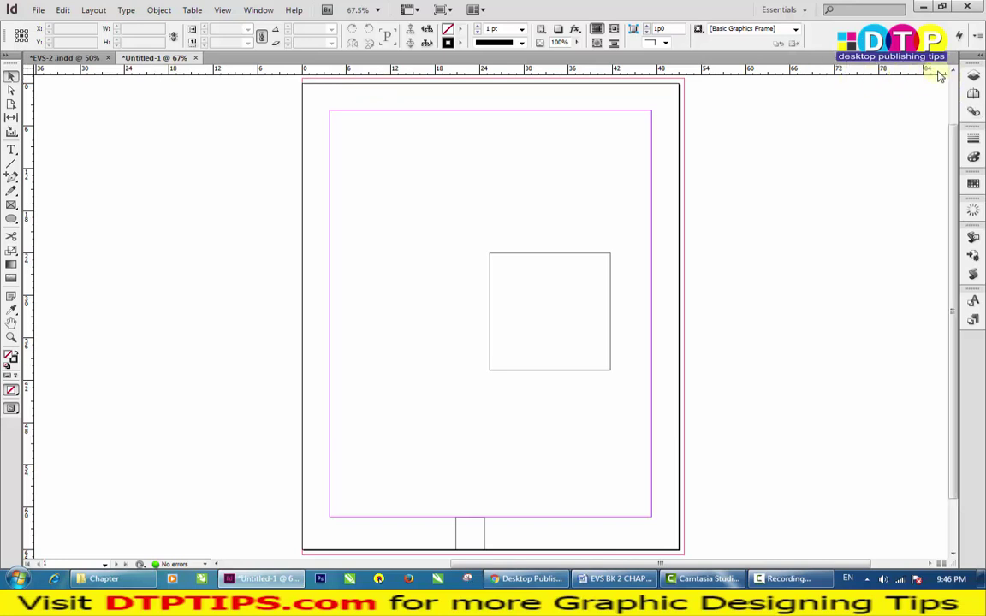
right_click(70, 77)
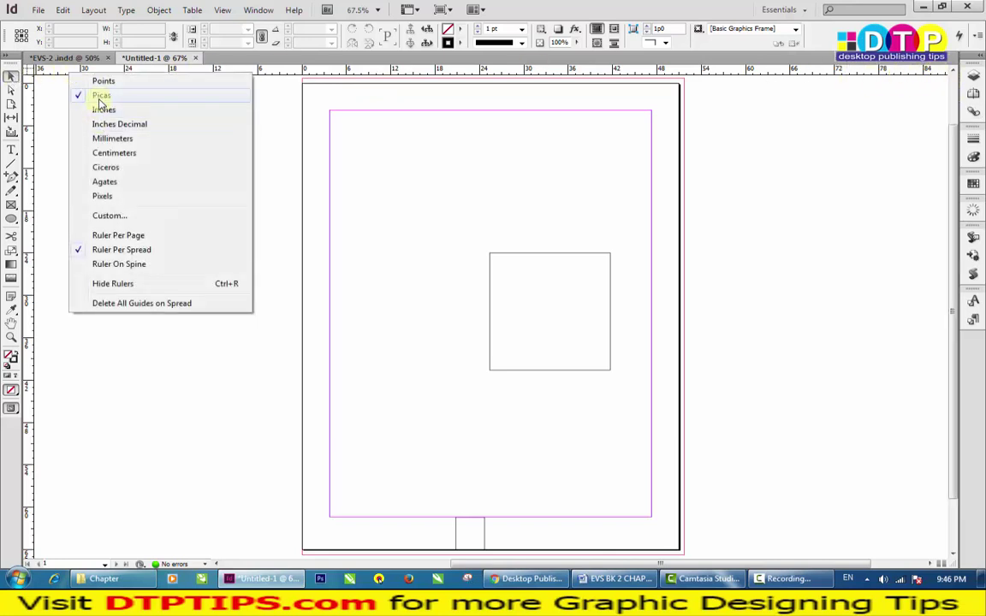
click(30, 408)
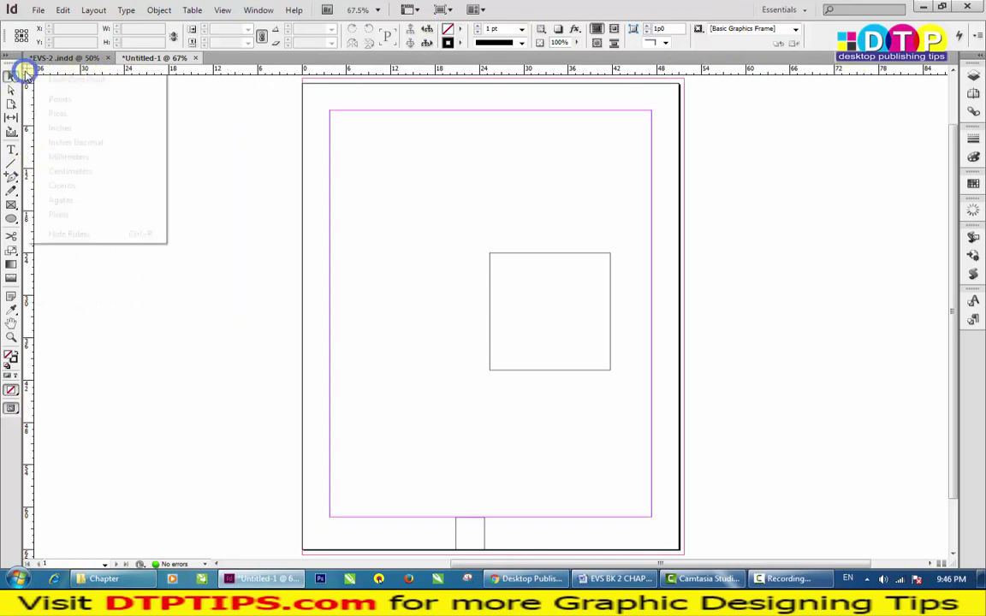
right_click(25, 71)
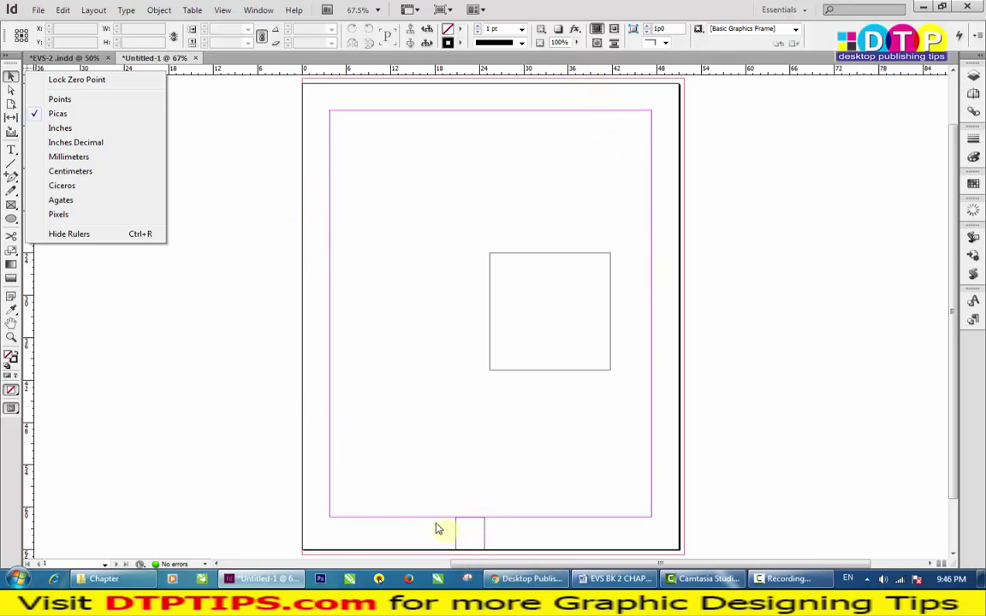
click(58, 100)
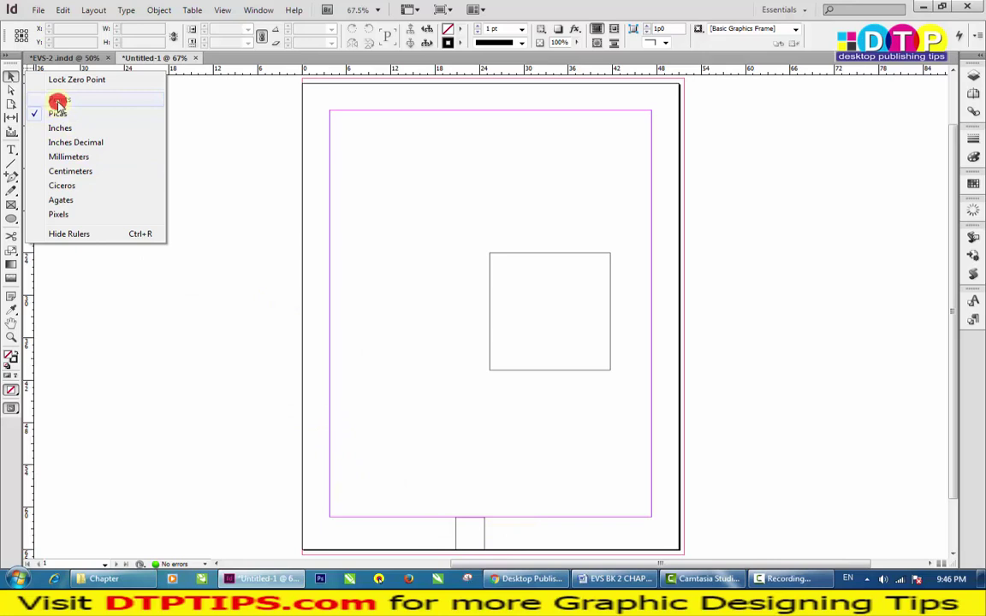
Step: Compare the bottom-margin frame's size in points with the page's margin values
drag(510, 528, 418, 542)
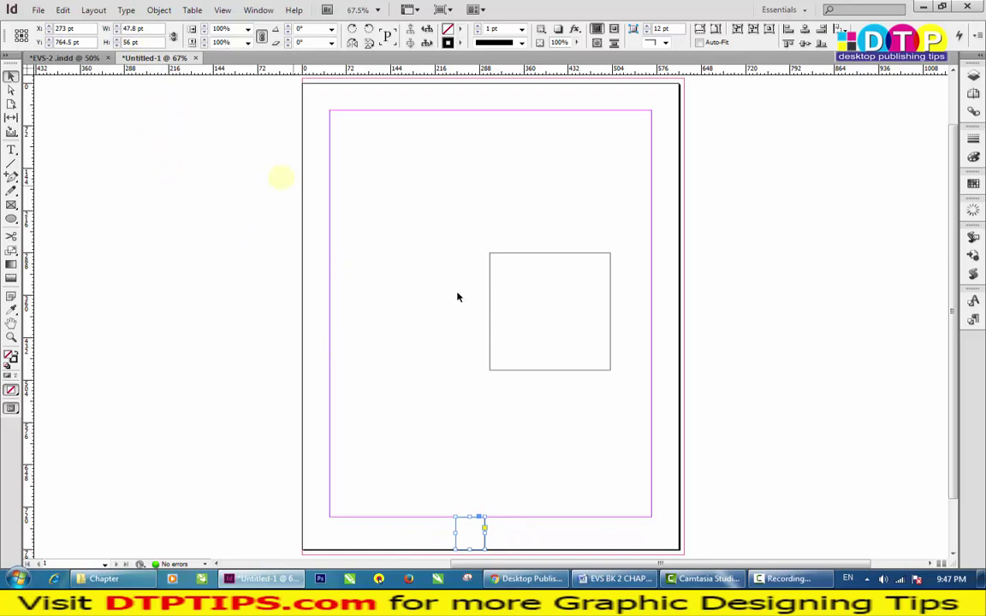
key(z)
drag(411, 505, 505, 560)
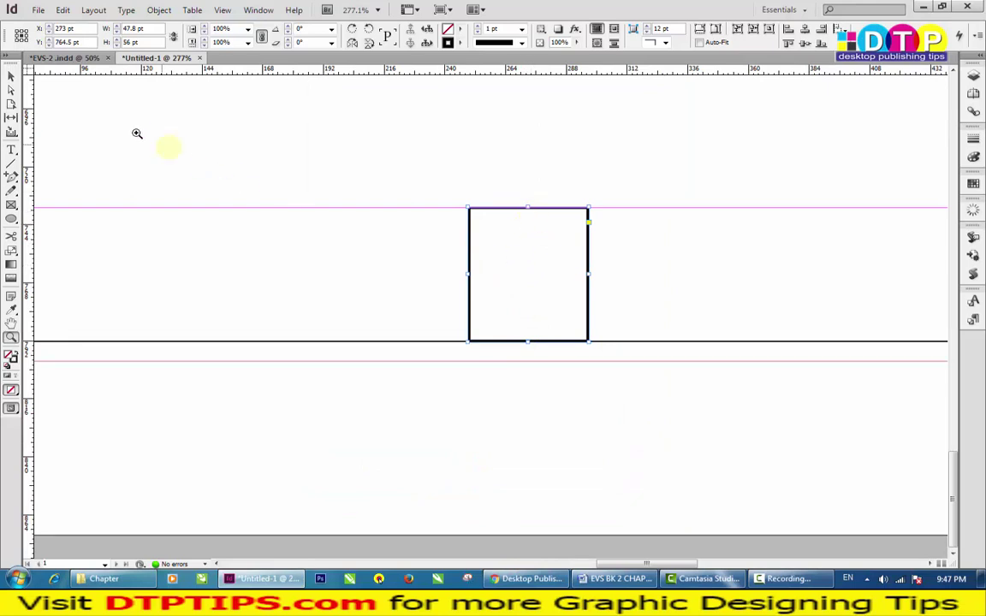
click(91, 10)
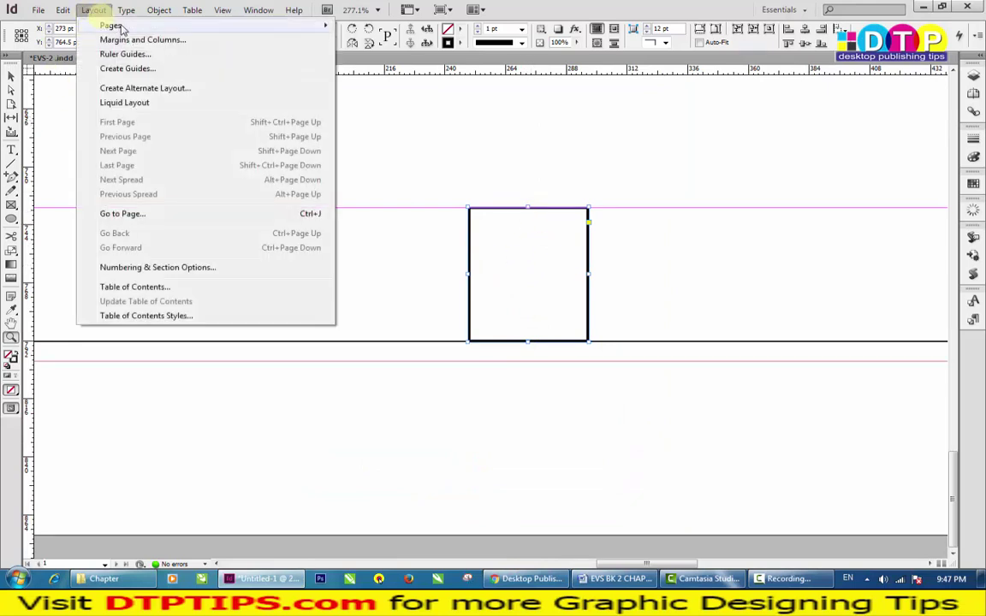
click(147, 41)
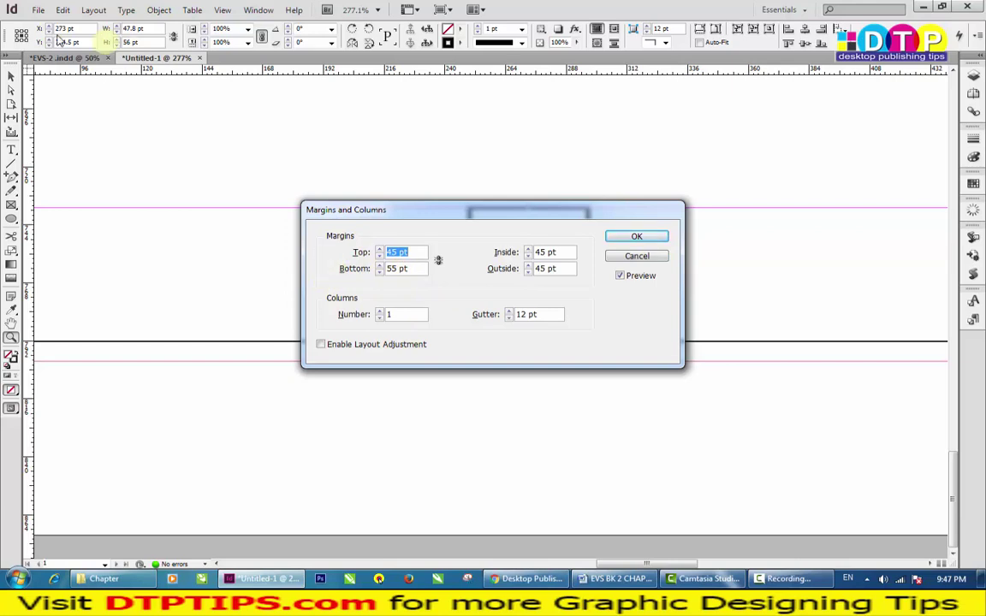
click(636, 256)
Step: Review the page size and bleed values in Document Setup and recheck the margin values in points
click(39, 10)
click(93, 262)
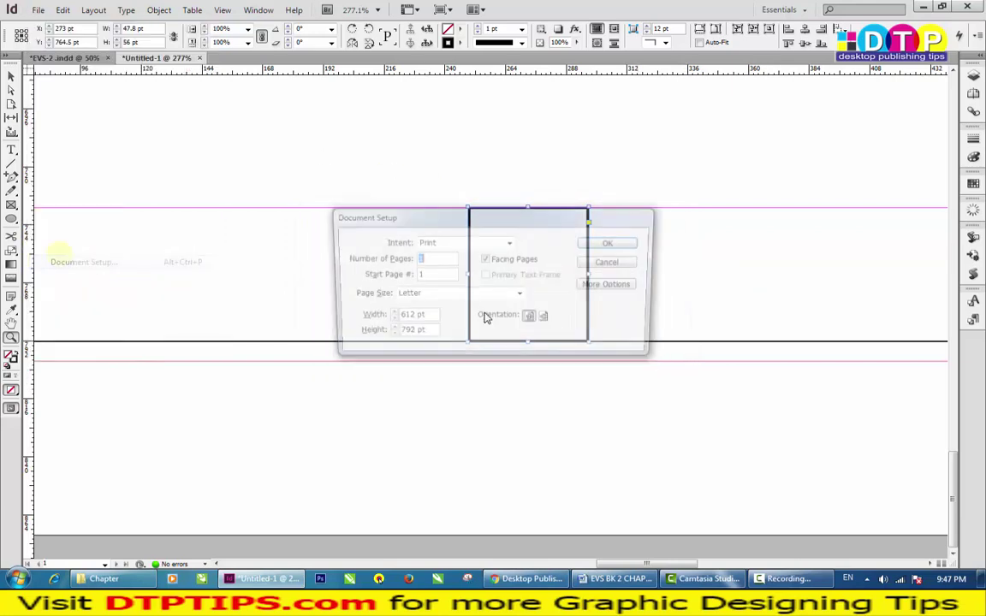
click(608, 285)
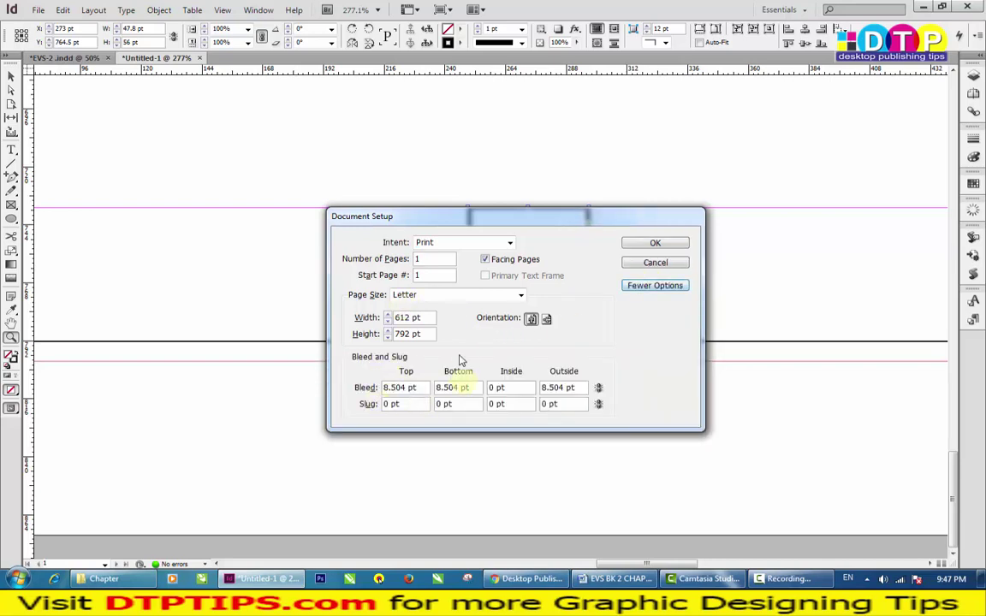
click(655, 263)
click(95, 10)
click(125, 39)
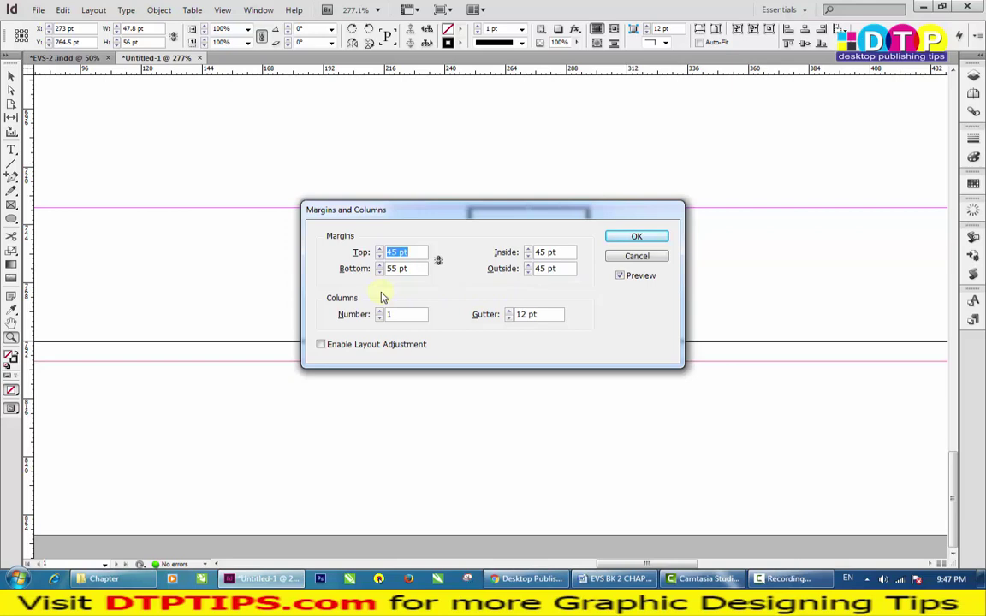
click(634, 238)
Step: Delete both rectangle frames, the one in the bottom margin and the larger one inside the margins
alt+click(484, 300)
click(11, 75)
click(563, 444)
click(469, 477)
key(Delete)
click(632, 254)
key(Delete)
Step: Insert 10 pages after page 1 based on A-Master
scroll(442, 407, up, 4)
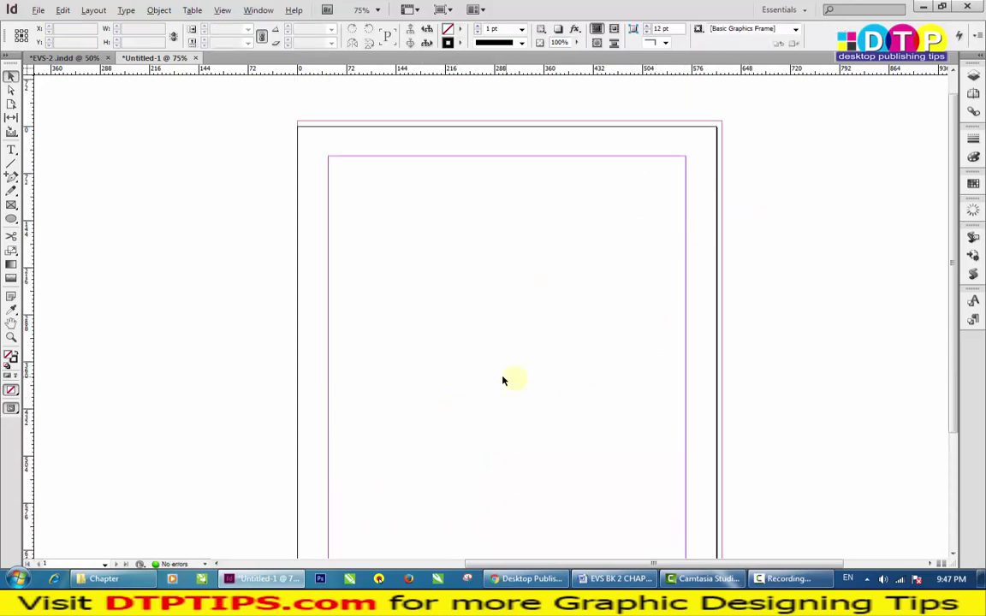
key(ctrl+minus)
key(z)
drag(321, 123, 666, 485)
click(10, 75)
click(619, 303)
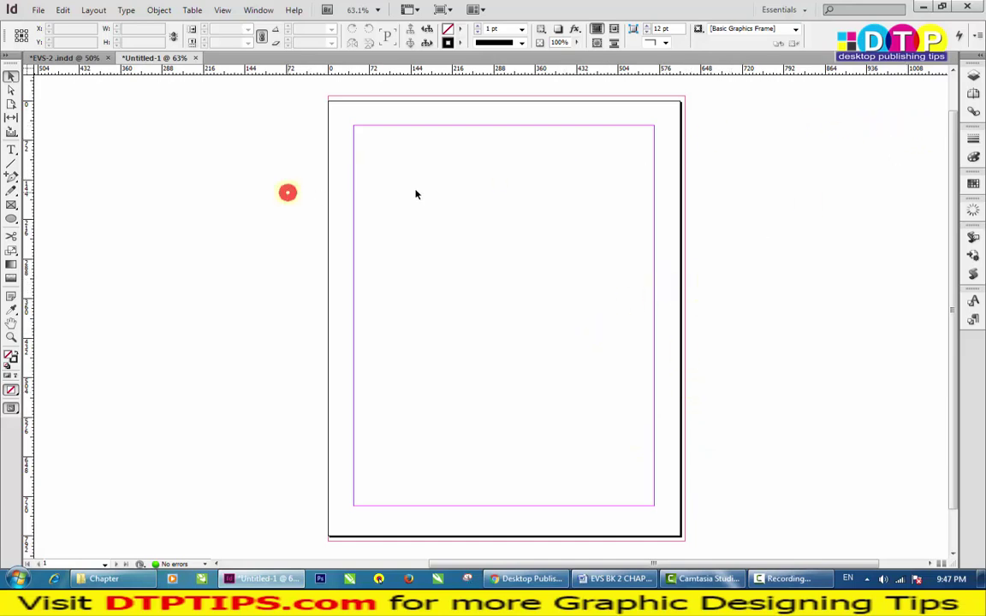
click(90, 11)
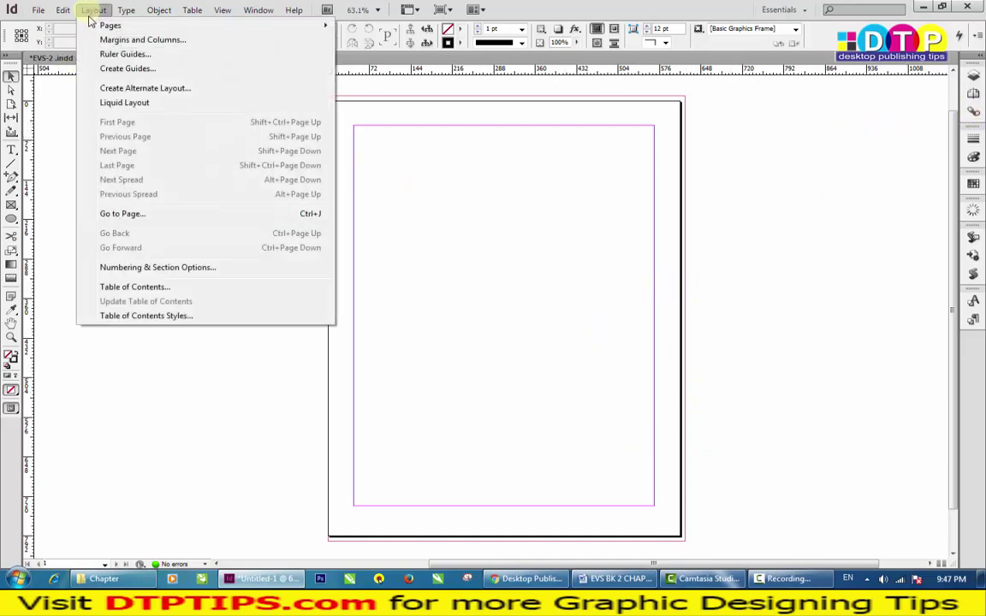
mouse_move(90, 27)
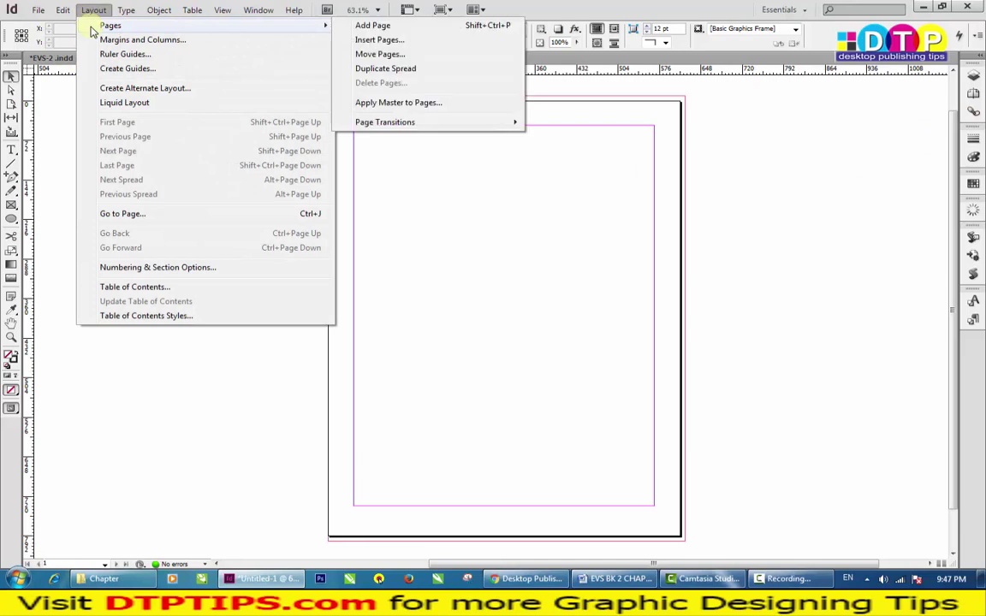
click(387, 40)
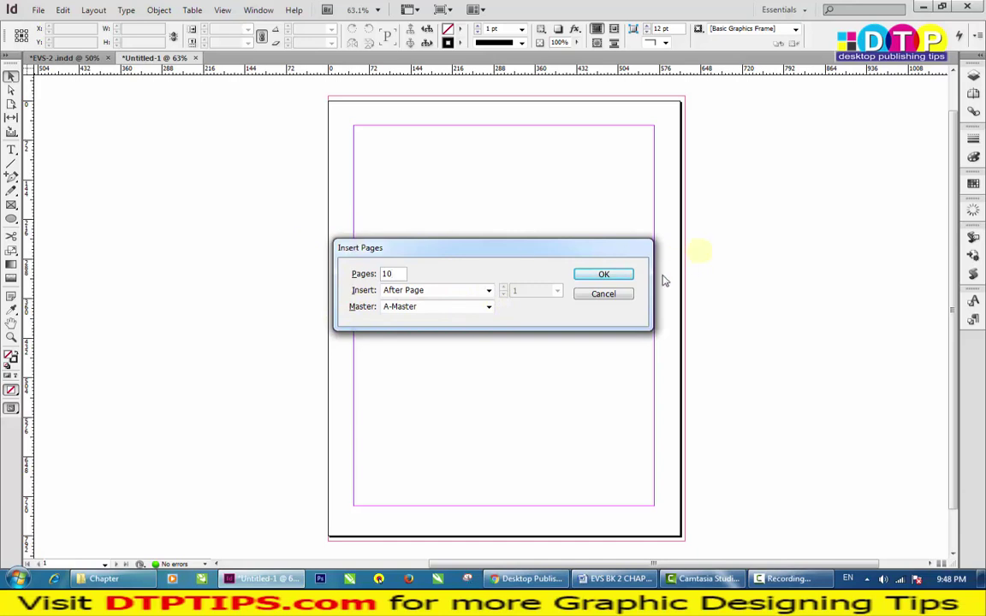
click(593, 276)
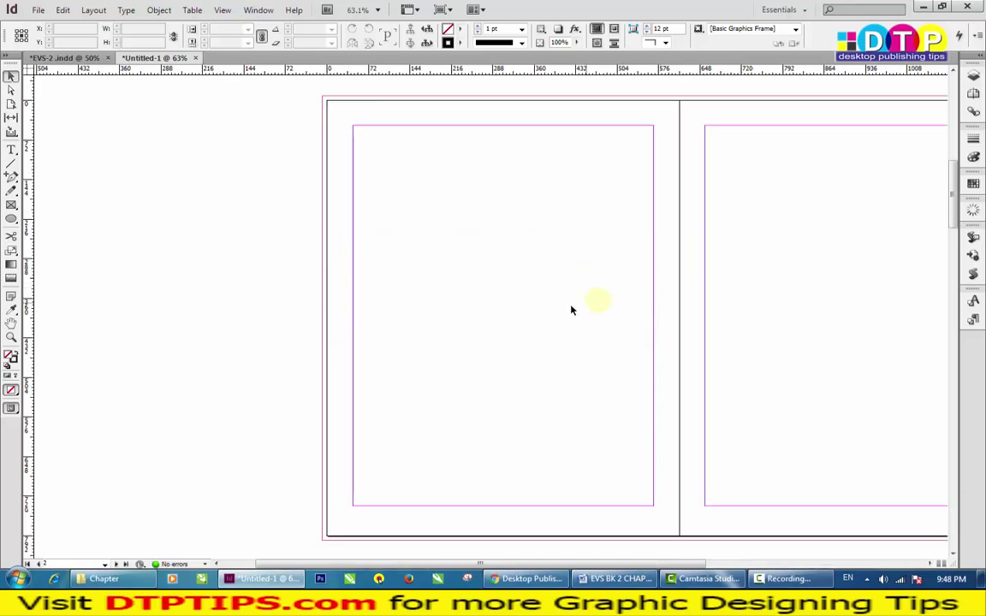
Step: Check the 2-3 spread, hide the page thumbnail overview, and display it again beside the spread
scroll(756, 371, right, 5)
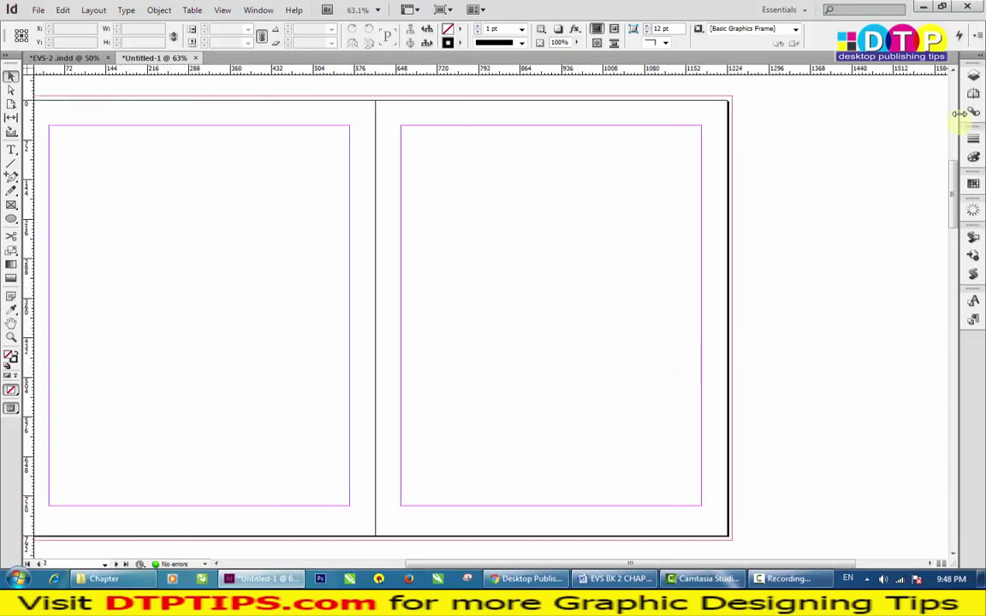
click(258, 10)
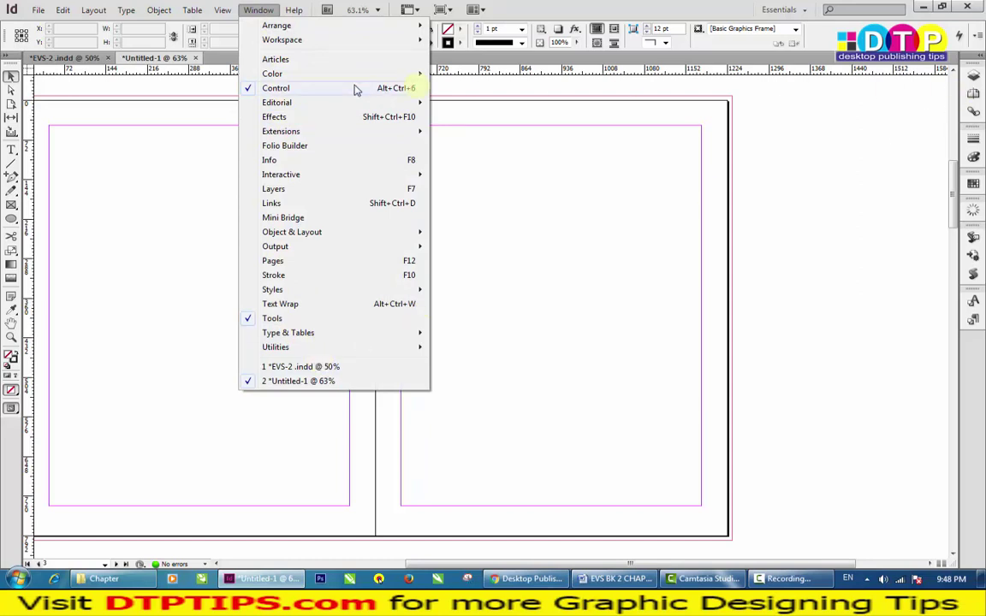
mouse_move(300, 48)
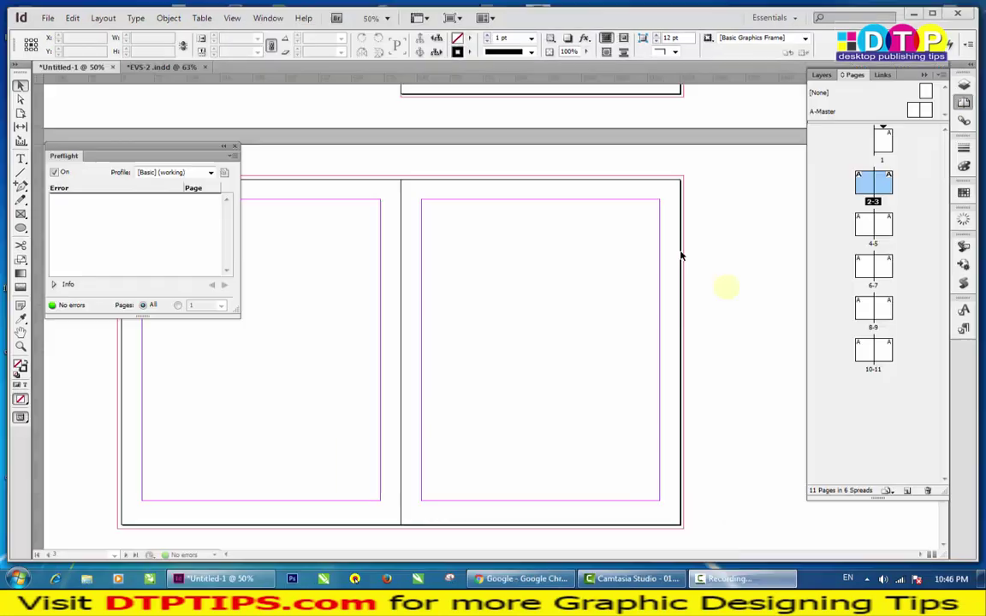
click(268, 19)
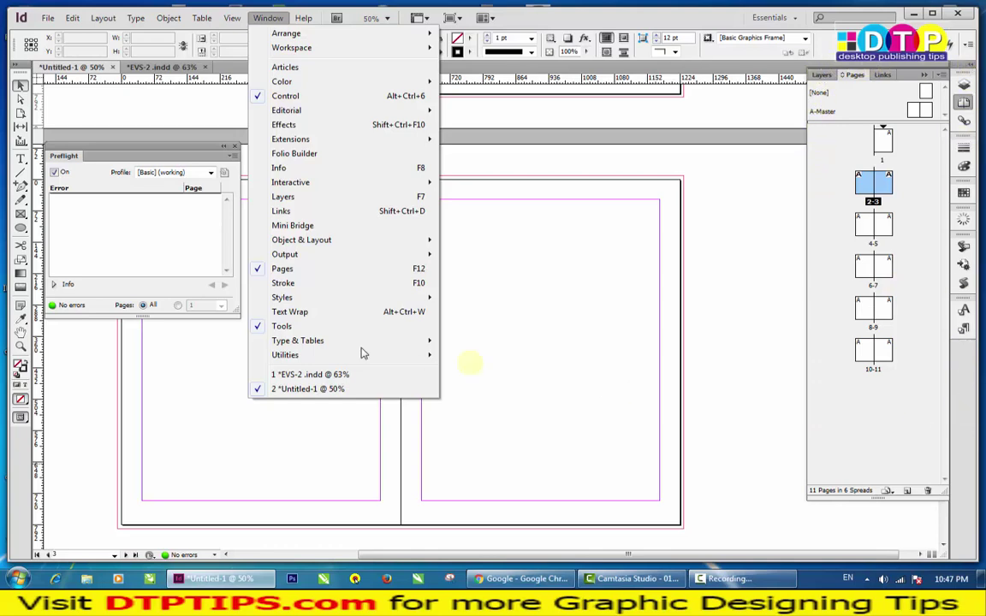
click(265, 270)
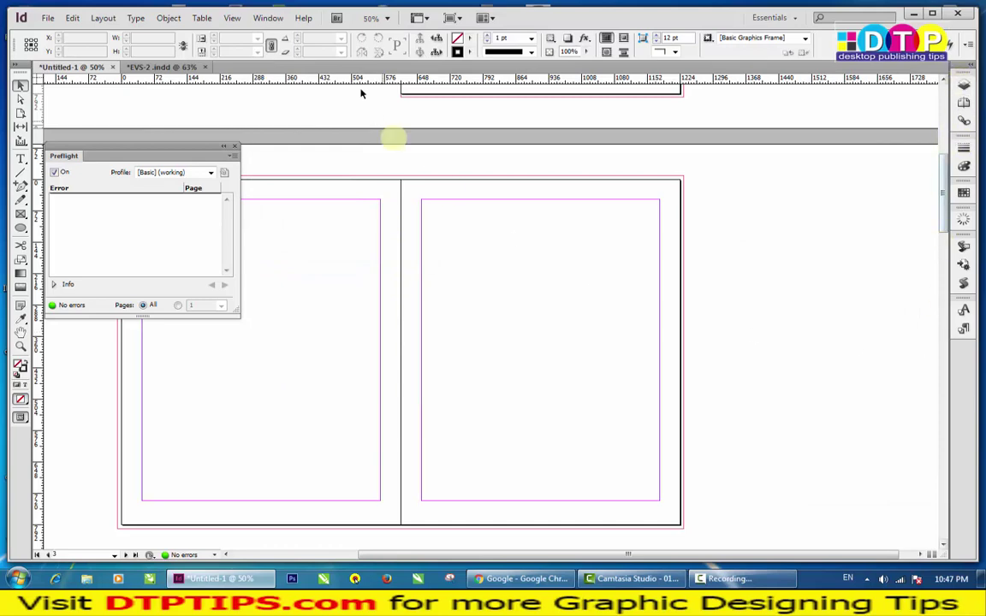
click(268, 18)
click(271, 270)
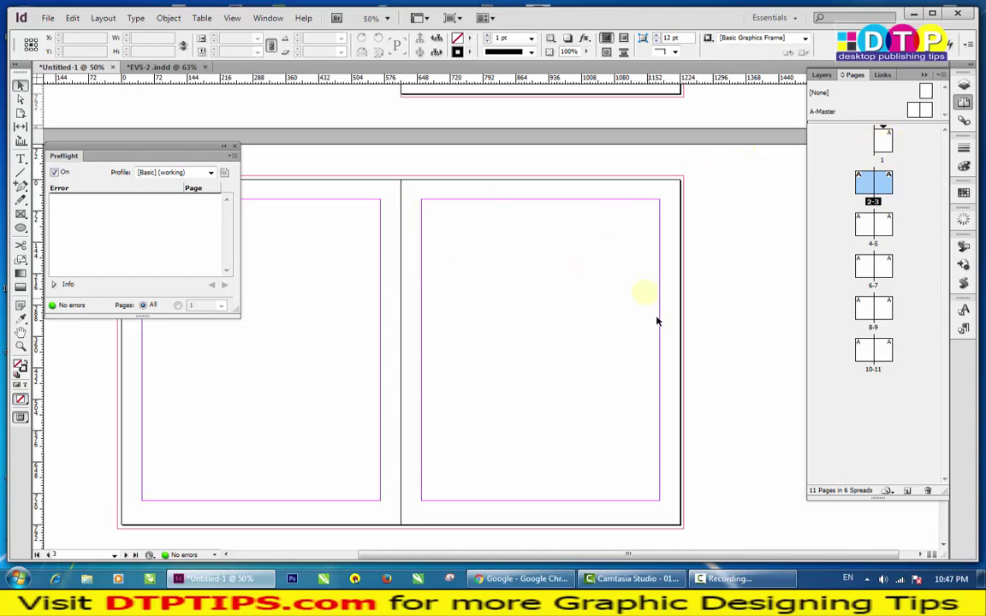
Step: Look through the document's spreads from page 1 onward and compare their layout with the page thumbnails
scroll(658, 342, up, 5)
scroll(658, 342, up, 1)
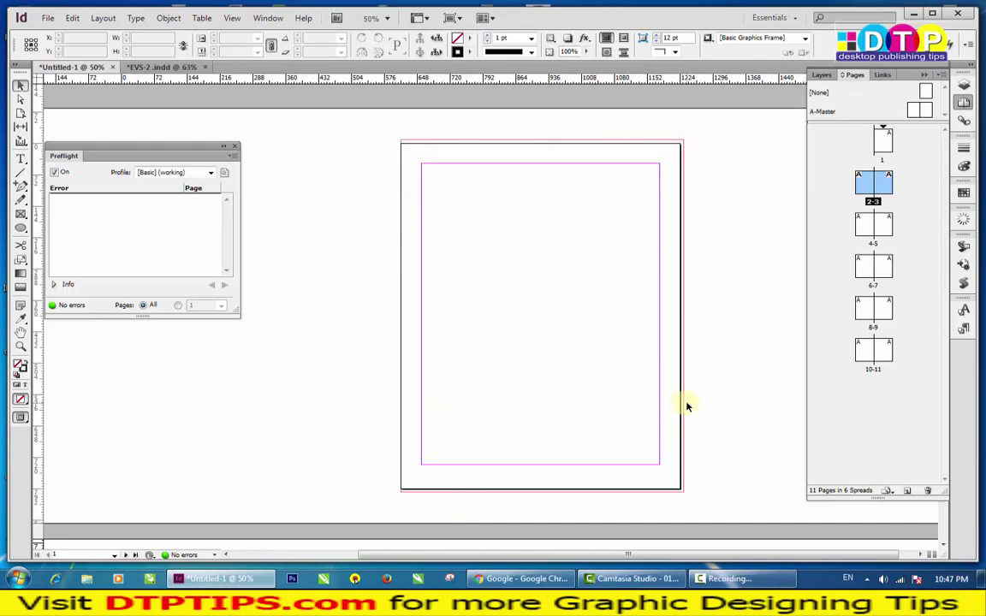
scroll(651, 416, down, 5)
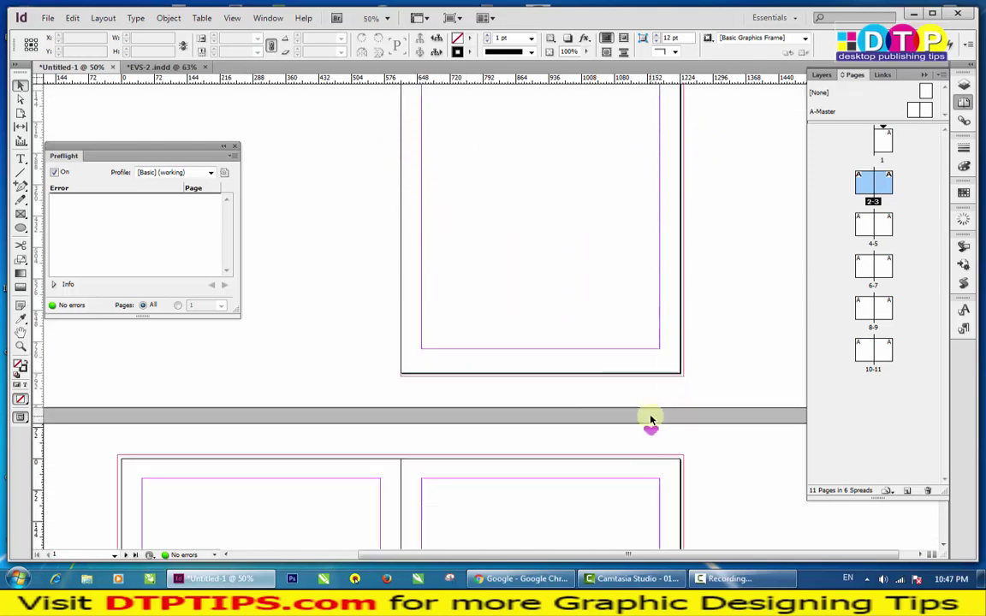
scroll(535, 412, down, 7)
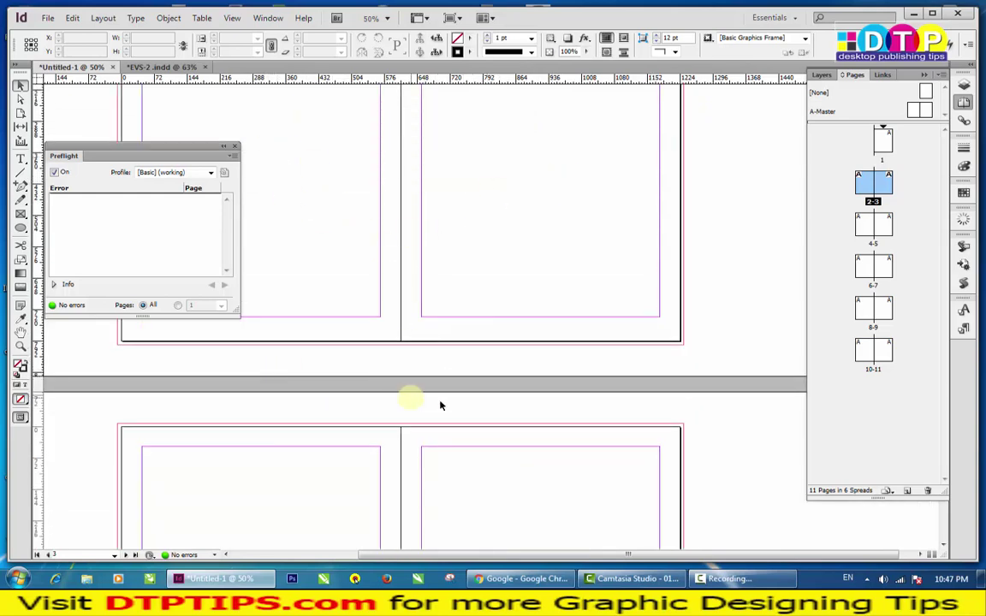
scroll(433, 405, down, 3)
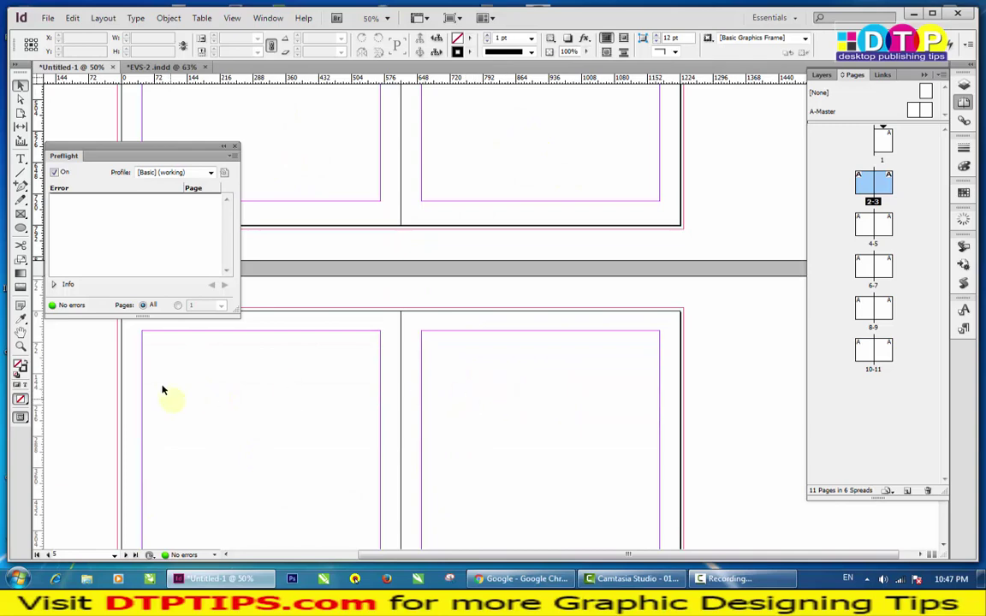
scroll(548, 402, up, 5)
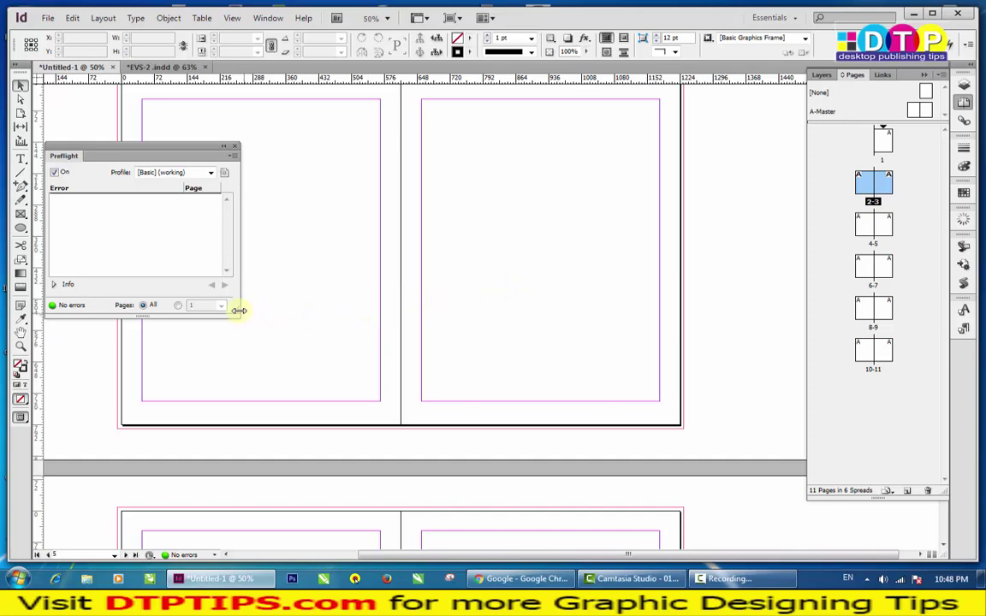
click(242, 278)
scroll(561, 308, up, 1)
scroll(517, 335, down, 4)
scroll(508, 337, up, 4)
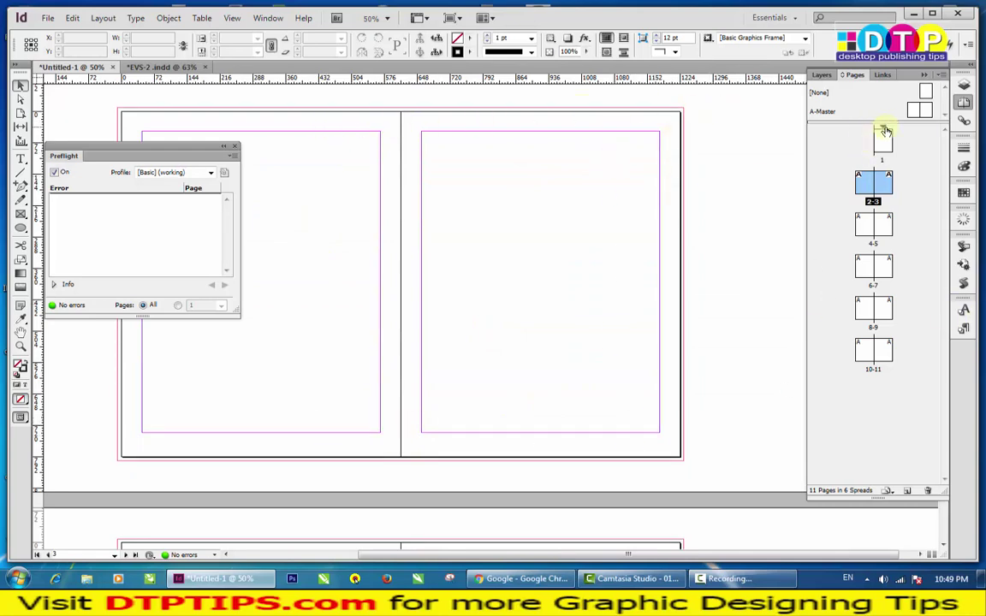
scroll(576, 334, down, 5)
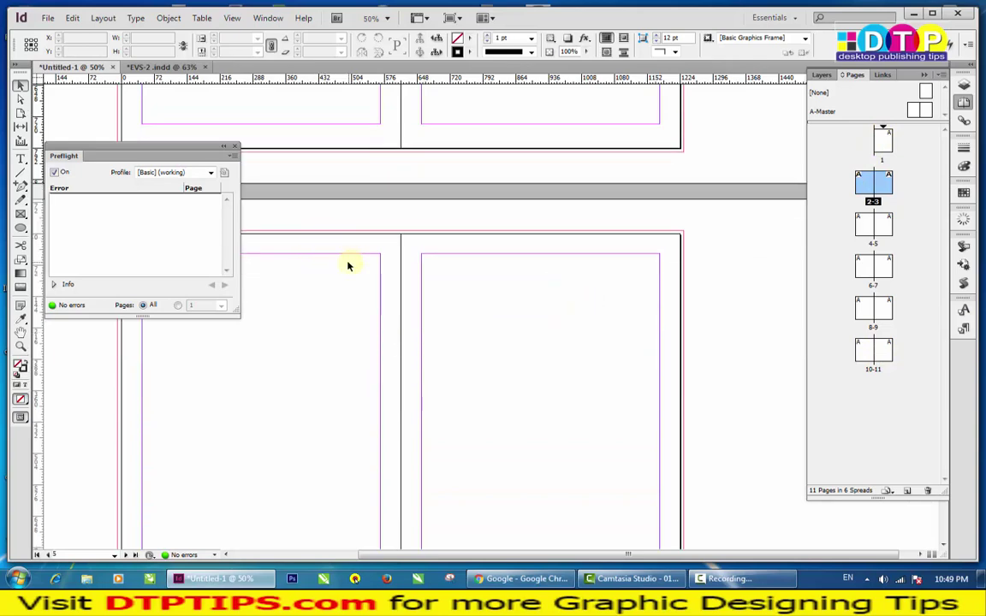
scroll(522, 245, up, 4)
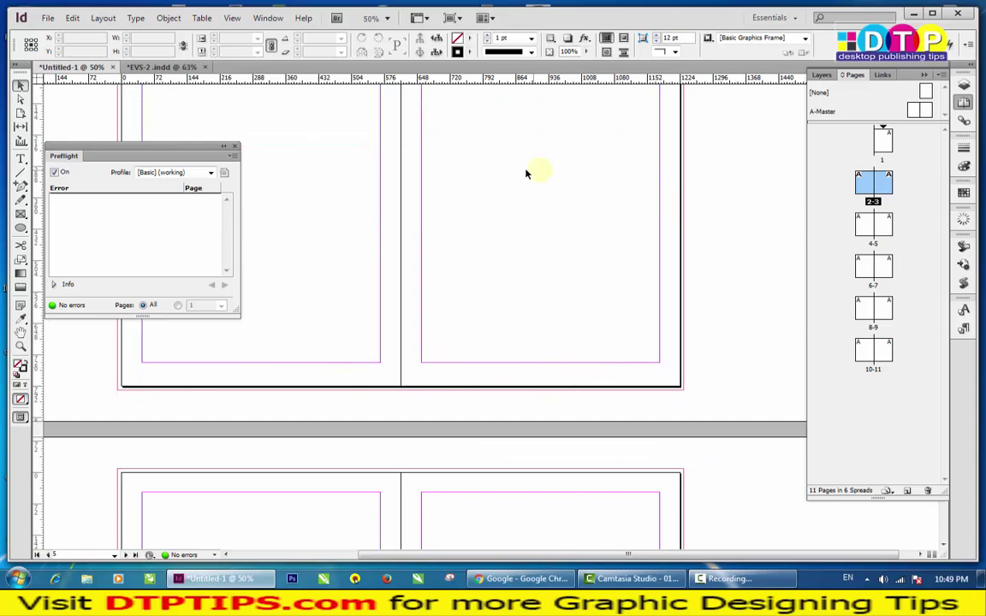
Step: Maximize the window and begin a new one-page print document with facing pages, sized 8.5 in wide by 11 in high
click(930, 16)
click(38, 9)
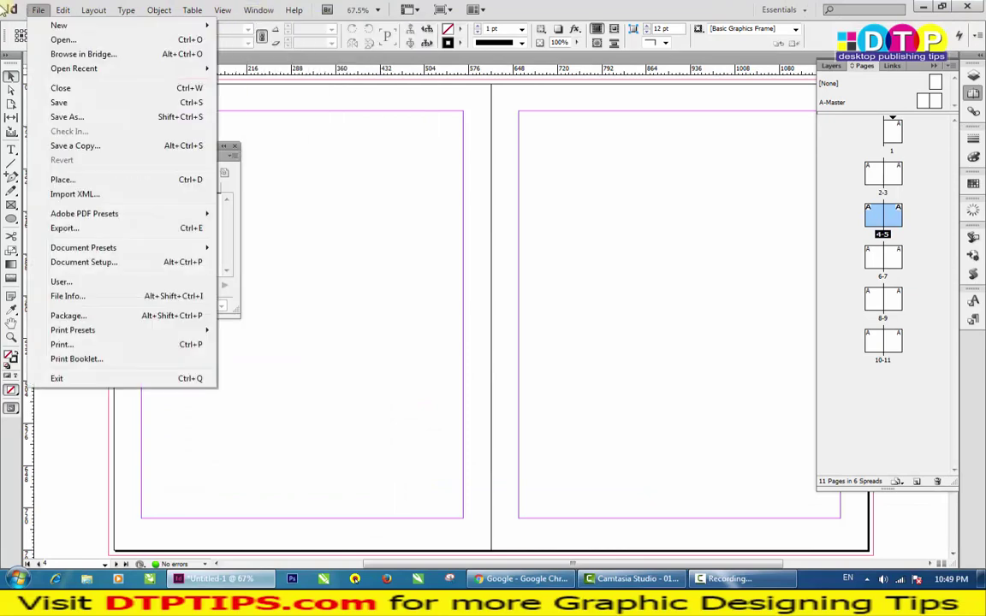
mouse_move(209, 27)
click(254, 26)
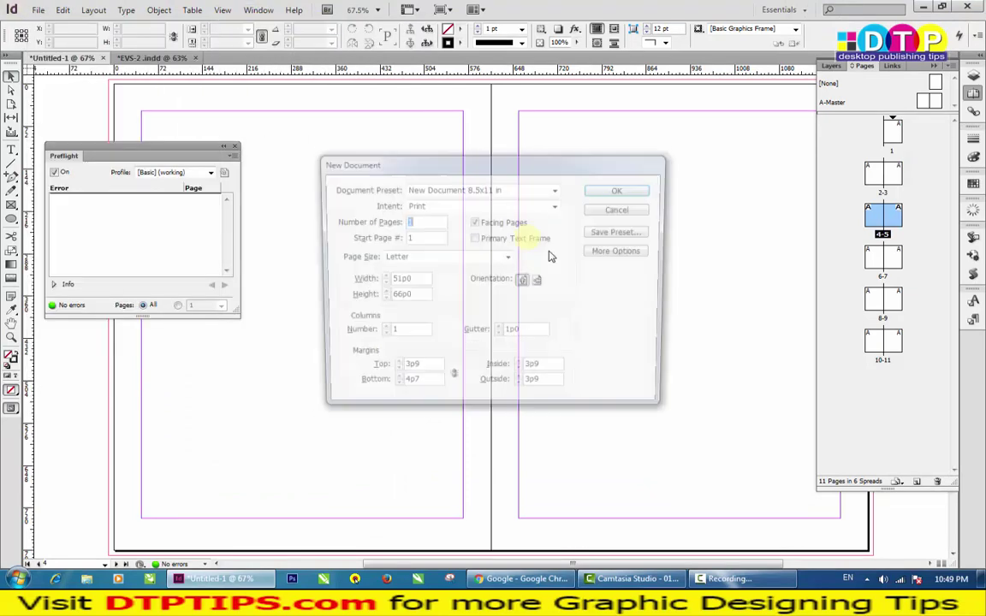
key(Tab)
key(Tab)
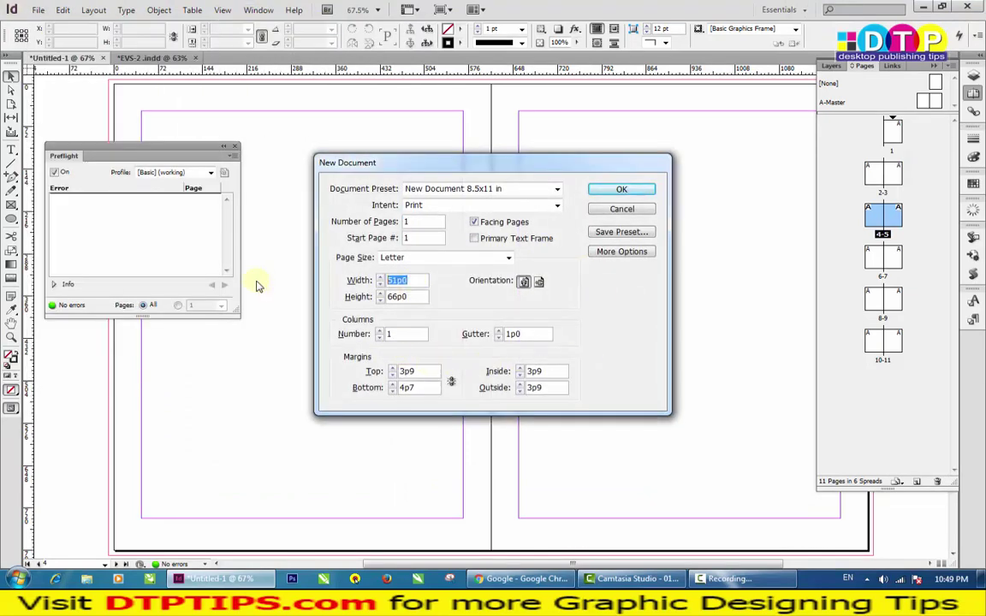
text(8.5)
key(Tab)
text(11)
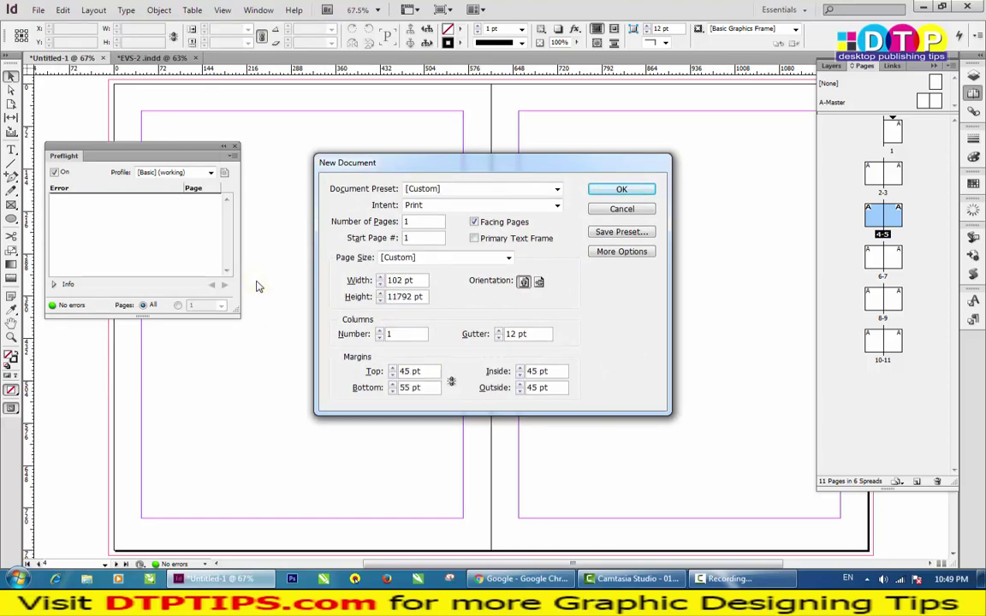
key(ctrl+a)
key(shift+Tab)
text(8.)
key(Tab)
text(11)
key(Tab)
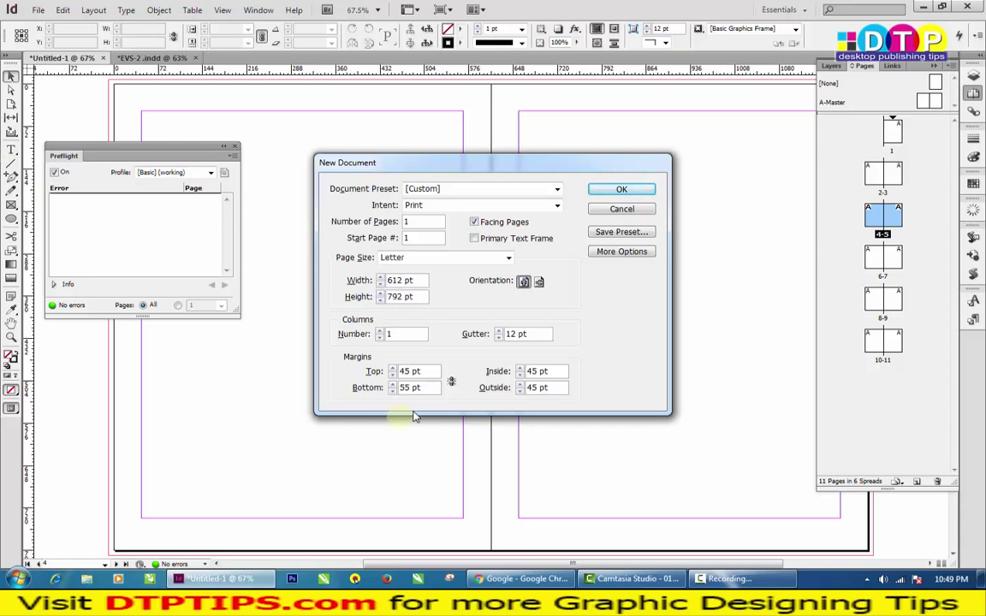
Step: Apply the [Default] preset to the new document, set all four margins to 0 pt, and create it
click(402, 374)
click(542, 389)
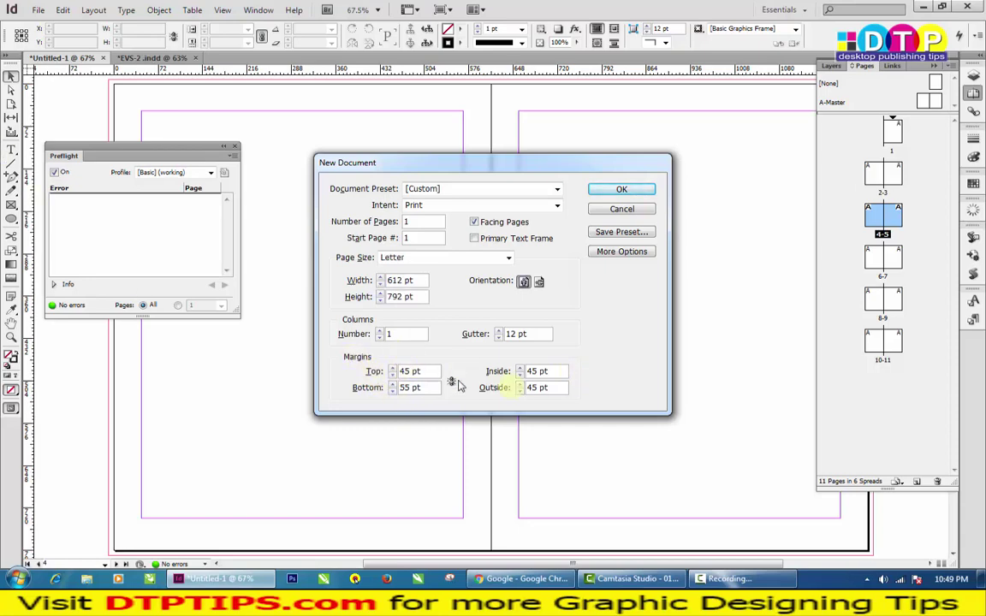
click(471, 195)
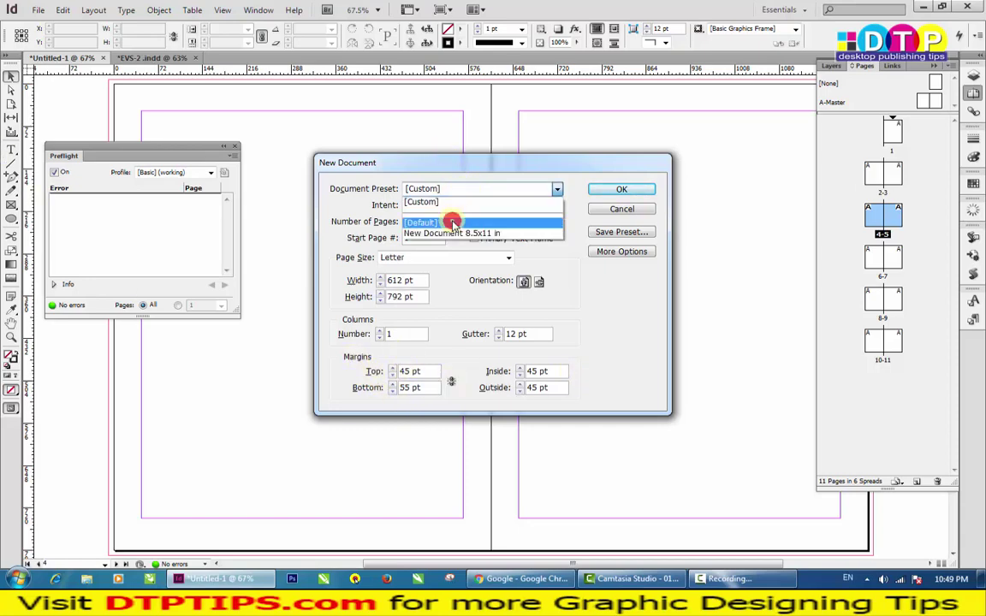
click(451, 210)
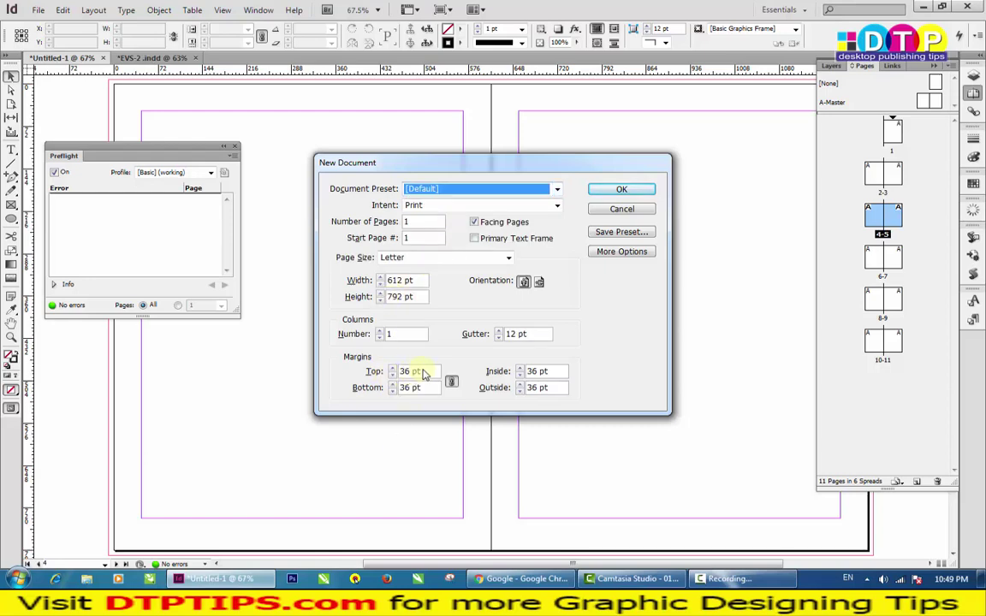
drag(425, 377, 325, 374)
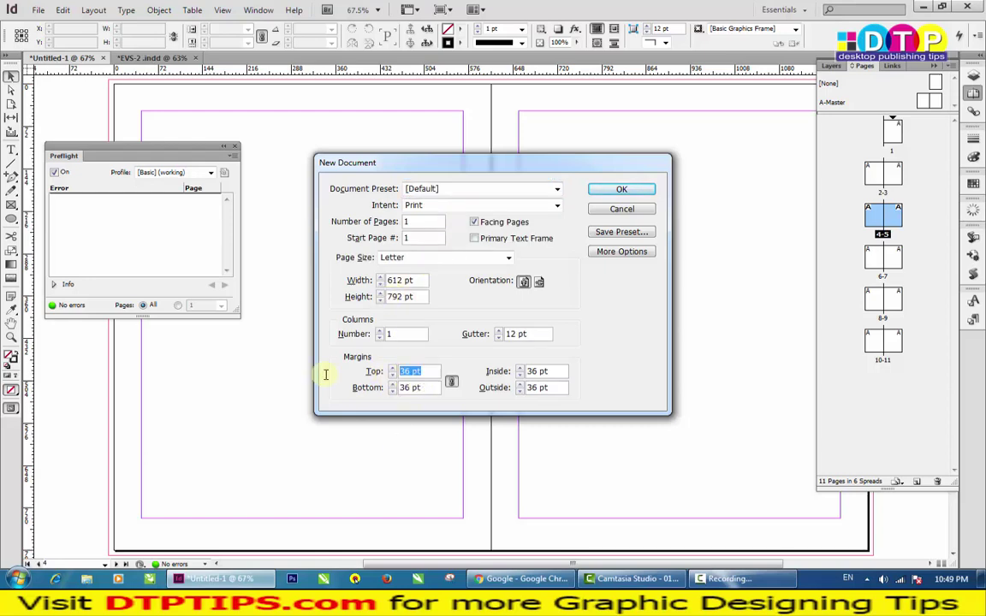
text(0)
key(Tab)
text(0)
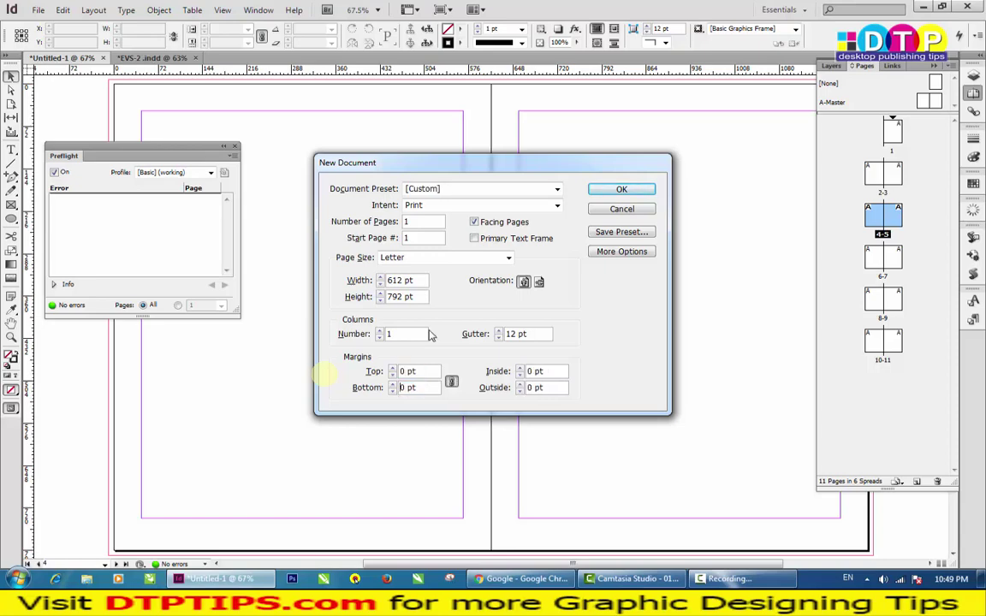
click(619, 251)
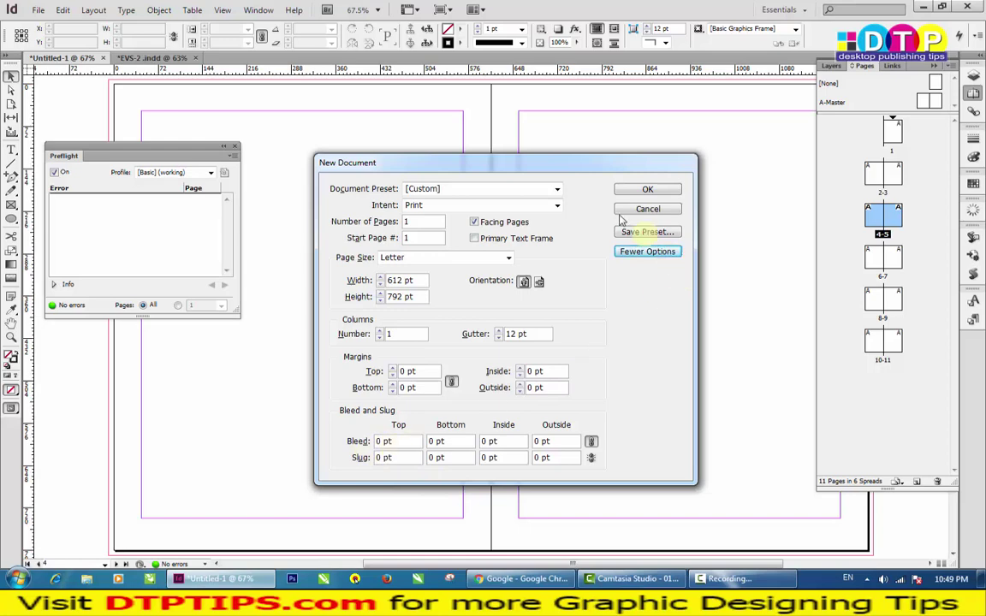
click(647, 191)
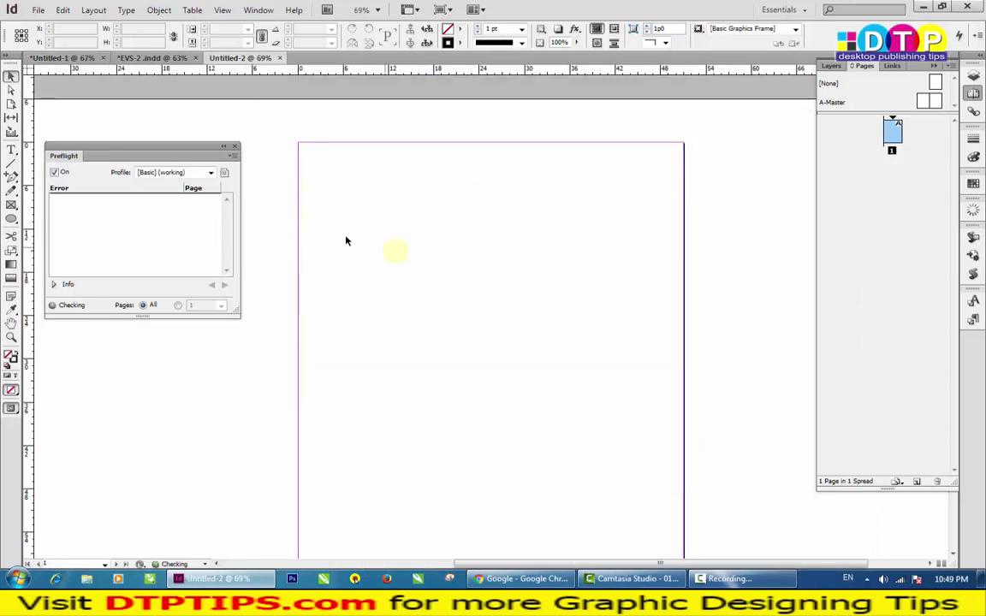
Step: Set the page's top, inside and outside margins to 45 pt, and unlink the values to make the bottom margin 55 pt
scroll(651, 239, down, 3)
scroll(530, 248, up, 1)
scroll(377, 227, up, 3)
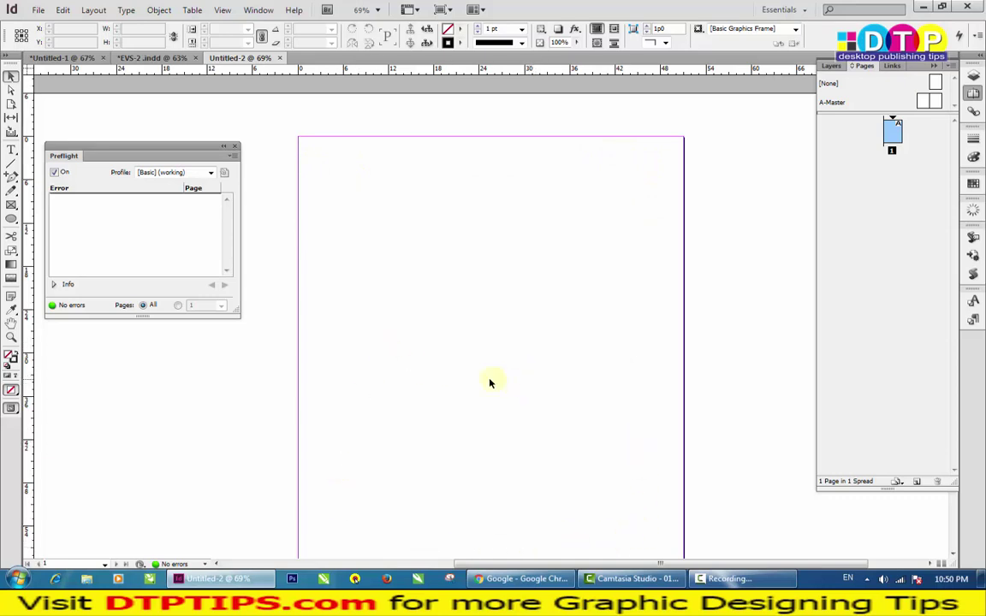
scroll(536, 394, down, 1)
click(94, 10)
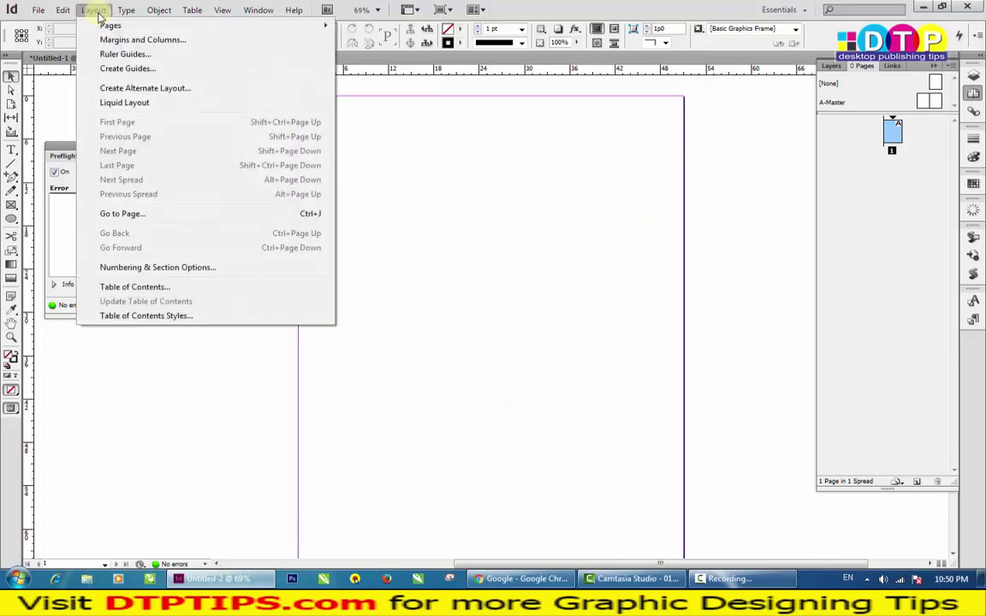
click(105, 39)
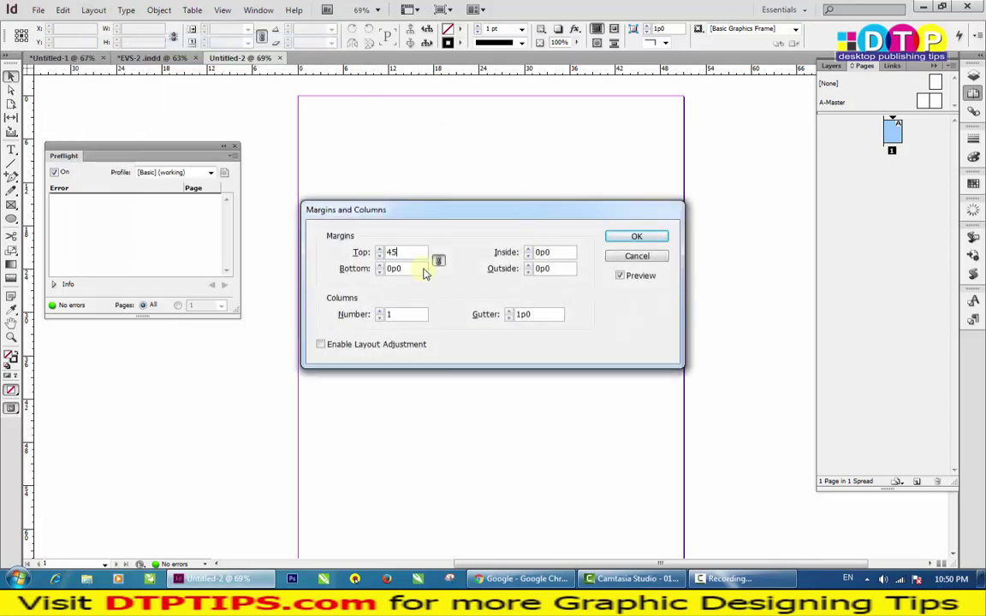
key(Tab)
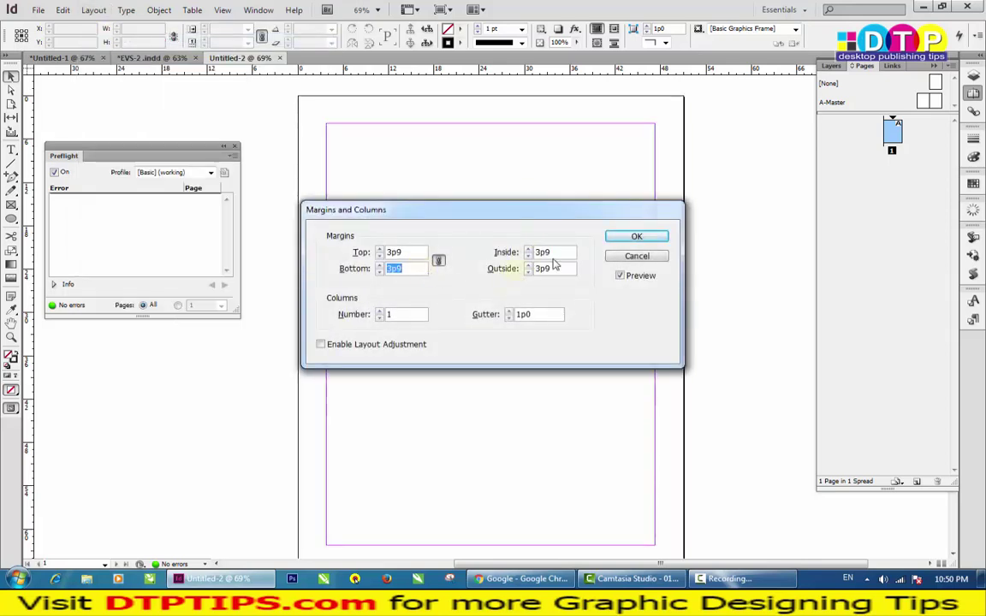
click(438, 261)
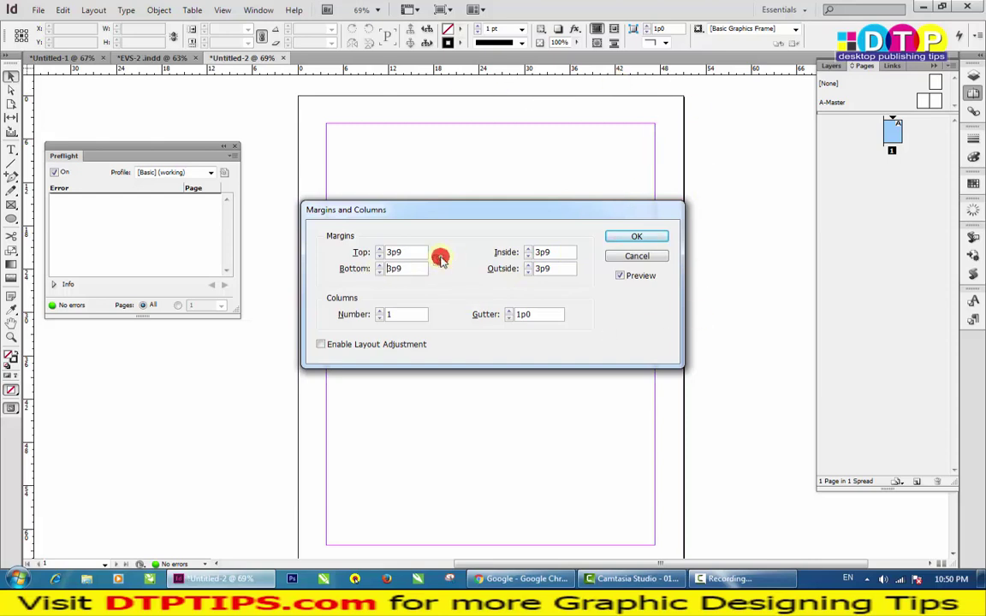
double_click(408, 268)
text(55 pt)
click(635, 237)
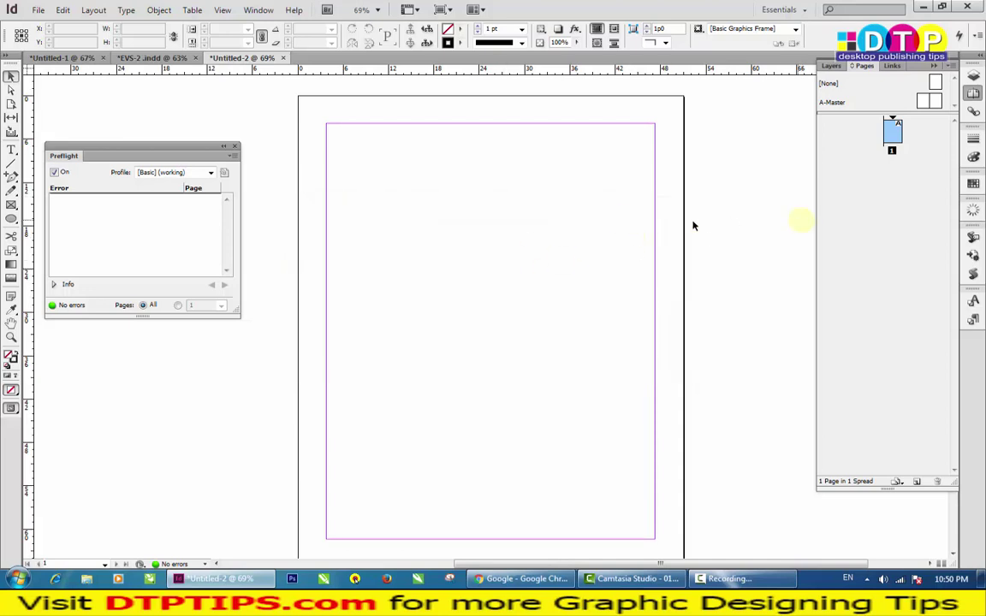
scroll(693, 270, down, 2)
scroll(308, 163, up, 2)
click(64, 10)
mouse_move(94, 11)
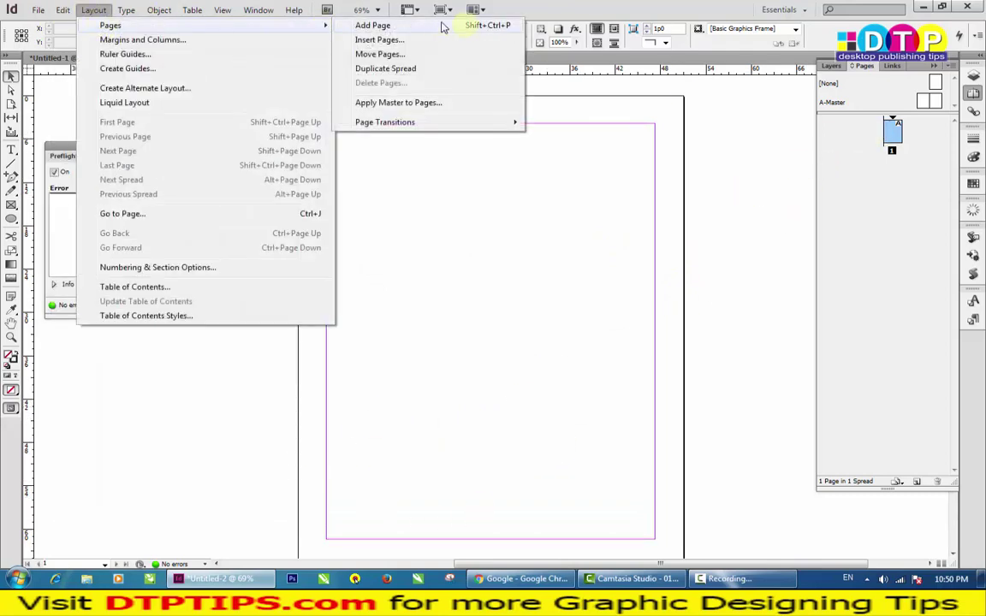
right_click(892, 128)
click(810, 137)
click(882, 348)
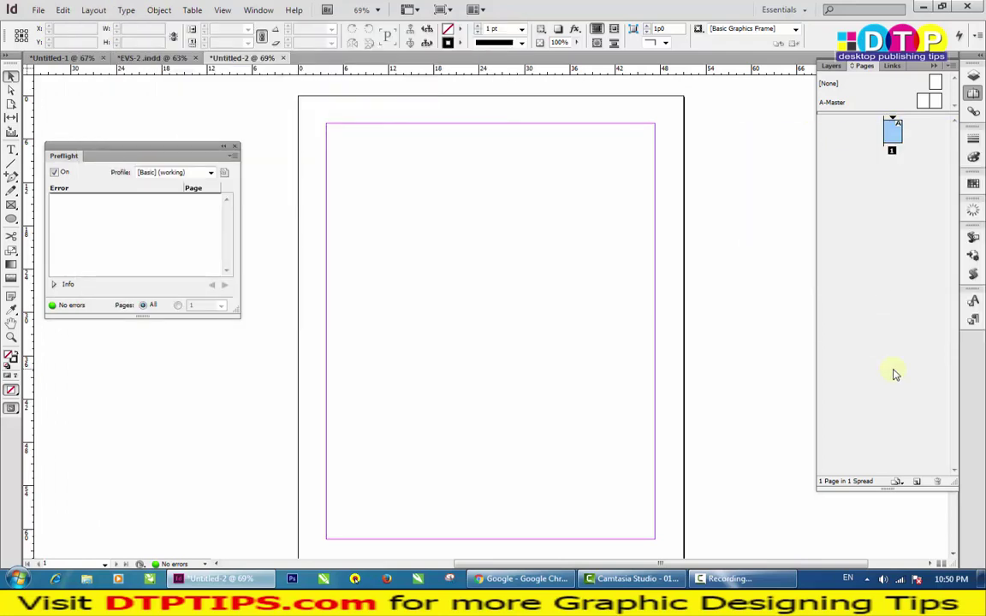
click(258, 9)
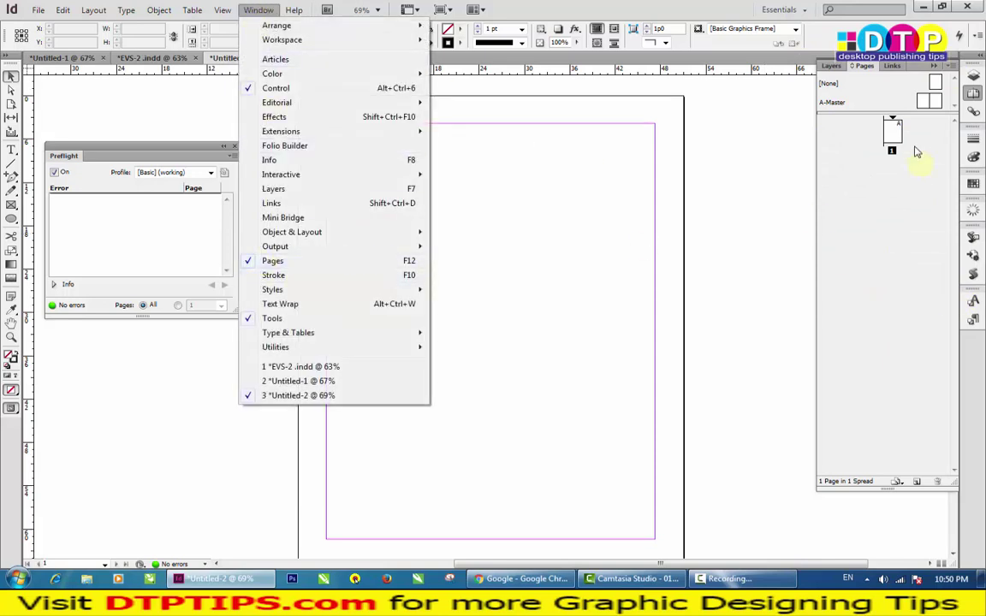
Step: Insert 10 pages after page 1 of the new document
right_click(891, 132)
click(891, 134)
right_click(893, 136)
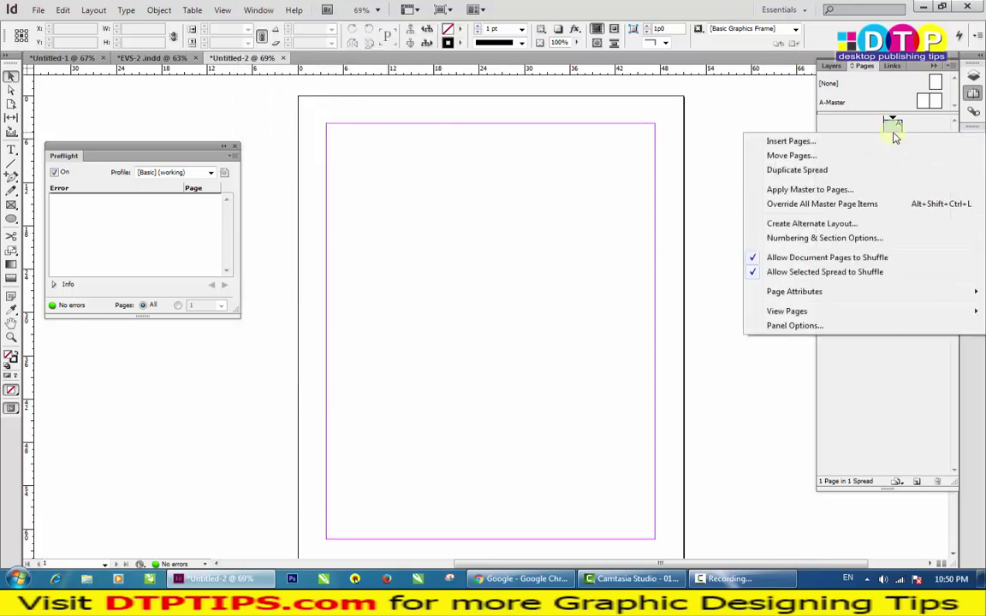
click(805, 142)
text(0)
key(Return)
Step: Look through the inserted spreads and examine their margins against those of page 1
scroll(555, 318, up, 5)
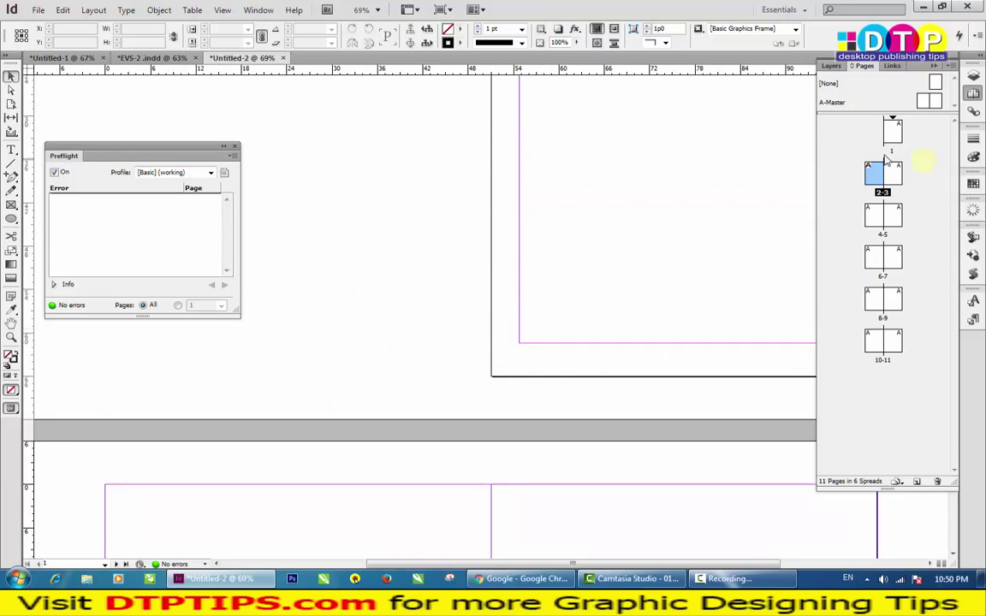
scroll(394, 478, down, 3)
scroll(535, 466, down, 12)
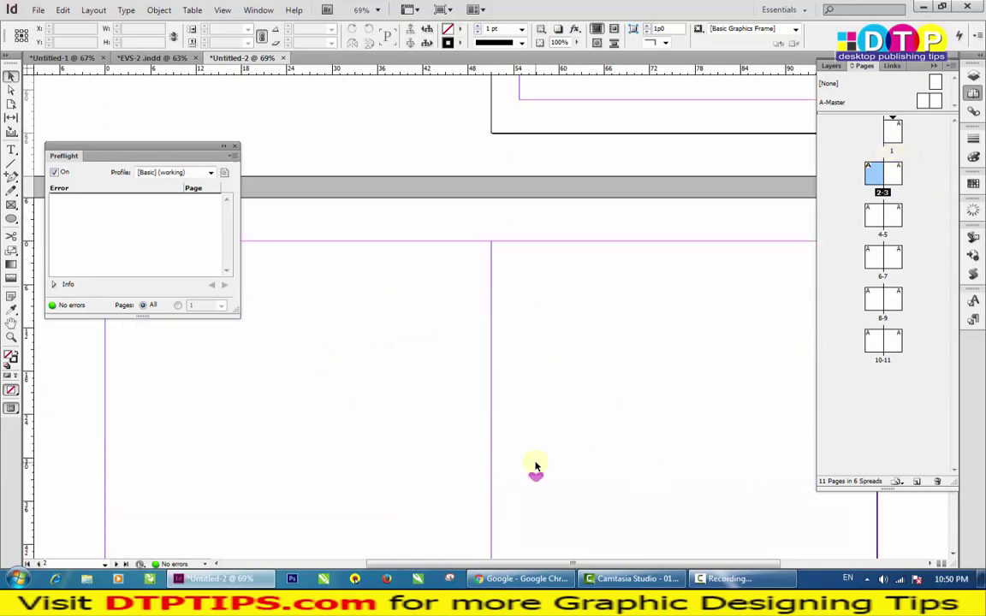
scroll(459, 474, down, 10)
scroll(474, 463, down, 10)
scroll(470, 452, up, 10)
scroll(470, 453, up, 2)
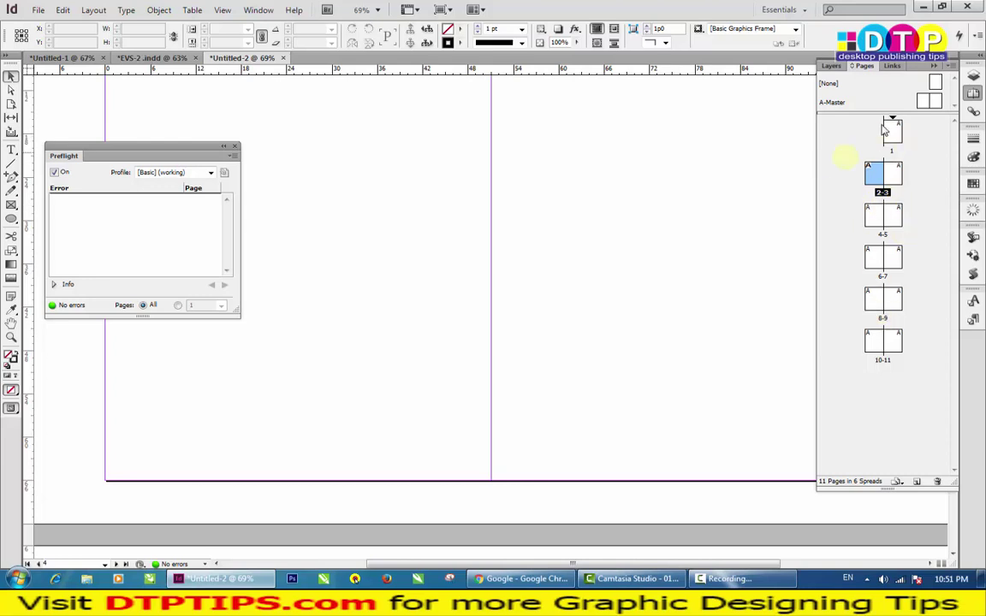
Step: Enlarge the master pages area, go back to page 1 and compare its margins with the following spread
click(874, 111)
double_click(902, 269)
double_click(895, 184)
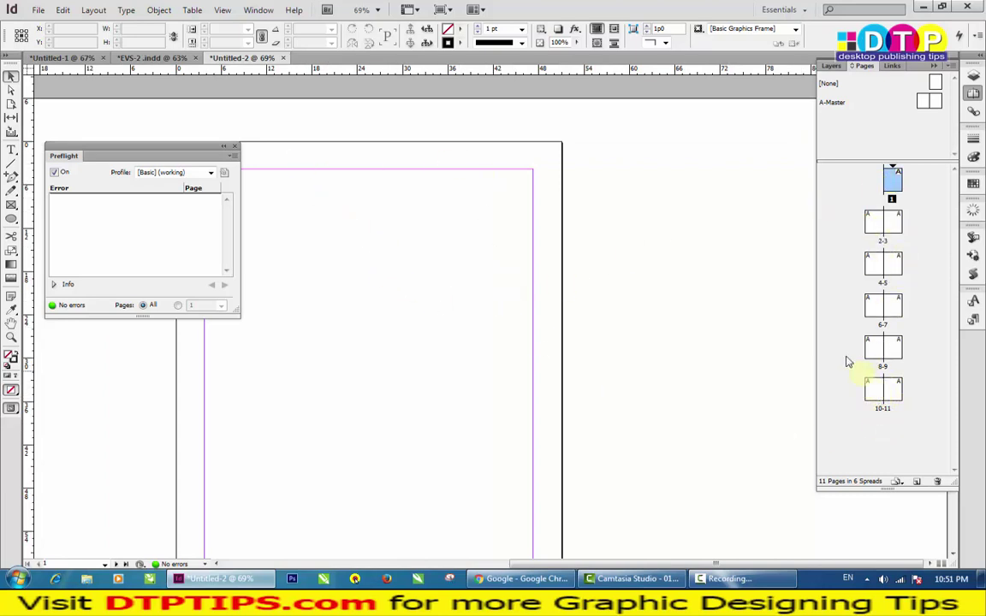
click(897, 178)
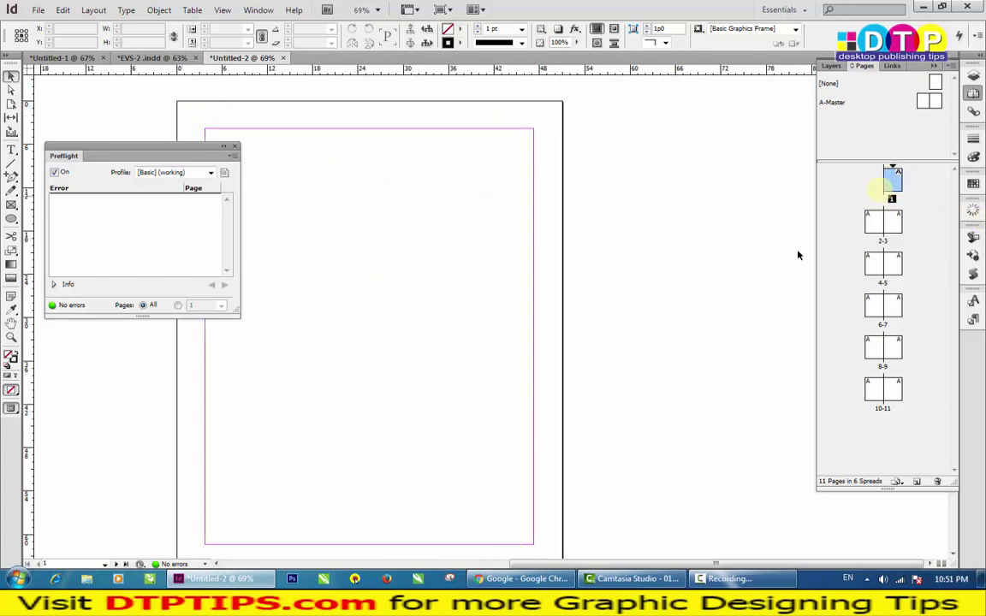
scroll(480, 427, down, 3)
scroll(474, 451, down, 2)
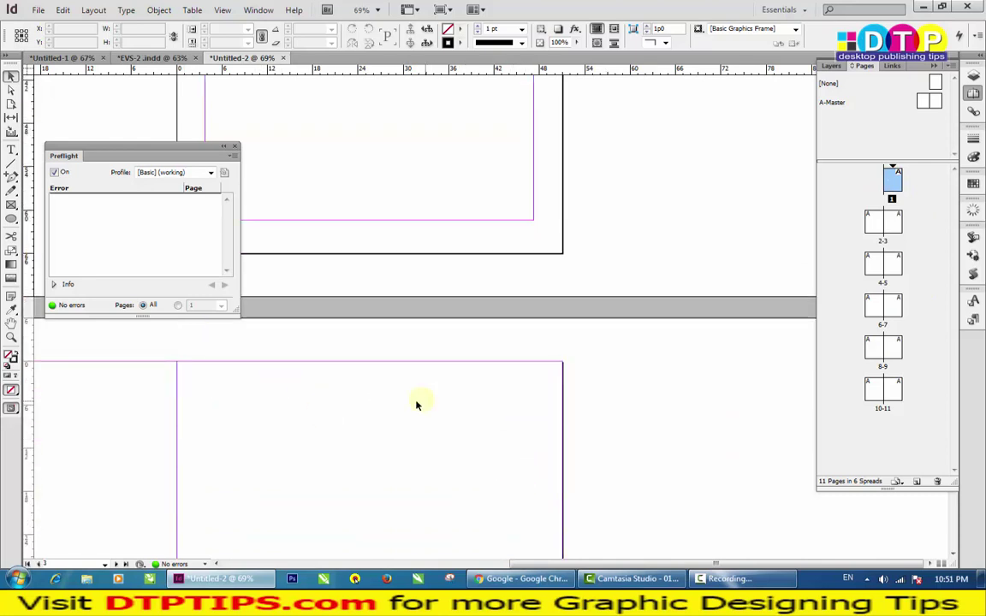
Step: Open the A-Master spread, fit it in view and select both of its pages
double_click(923, 100)
scroll(475, 320, down, 1)
scroll(462, 308, right, 2)
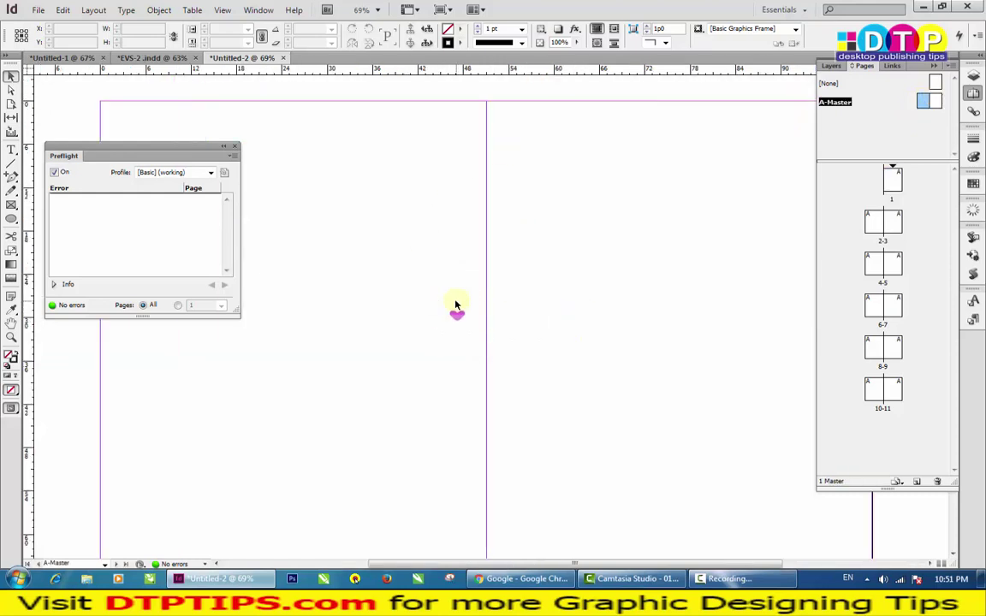
key(ctrl+minus)
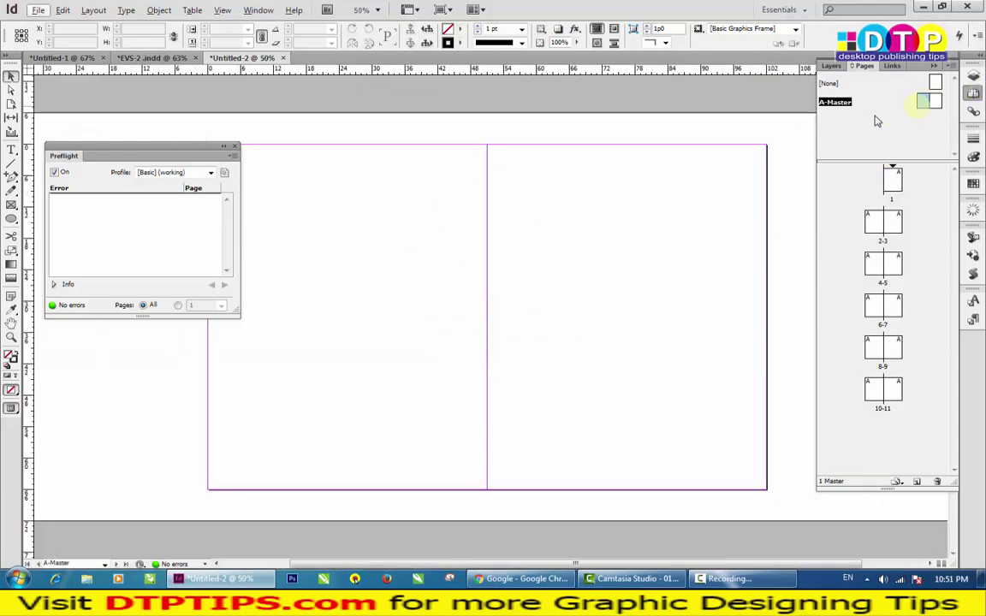
key(shift)
shift+click(935, 102)
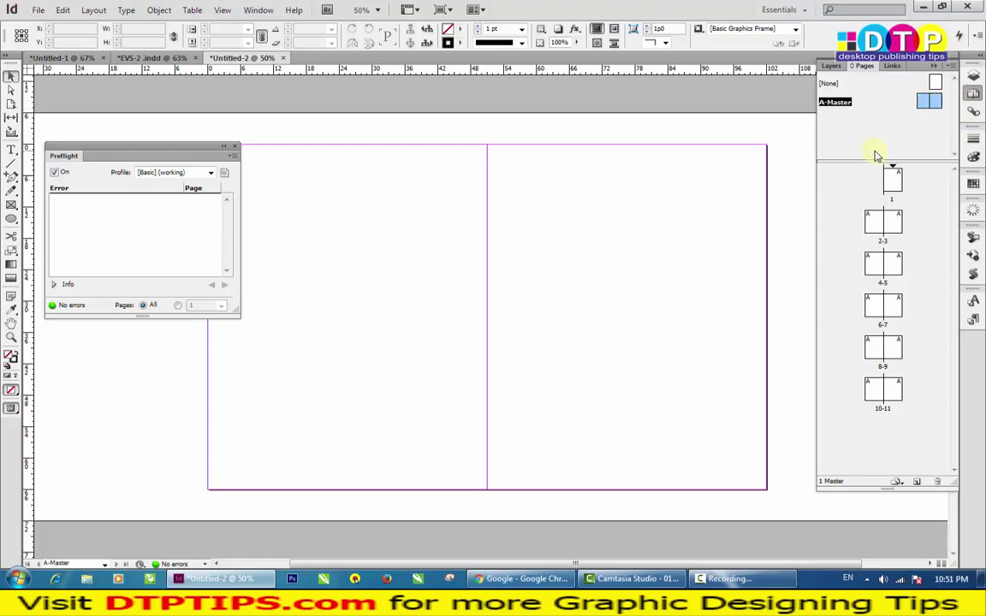
Step: Set the A-Master spread's top, inside and outside margins to 45 pt, and unlink the values to make the bottom margin 4p7
click(749, 475)
click(98, 13)
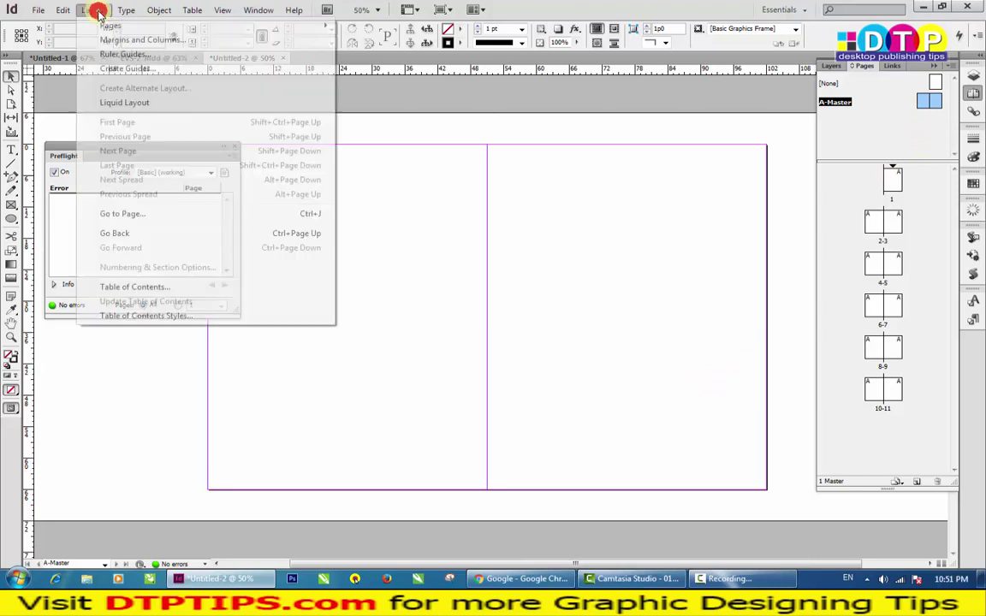
click(153, 41)
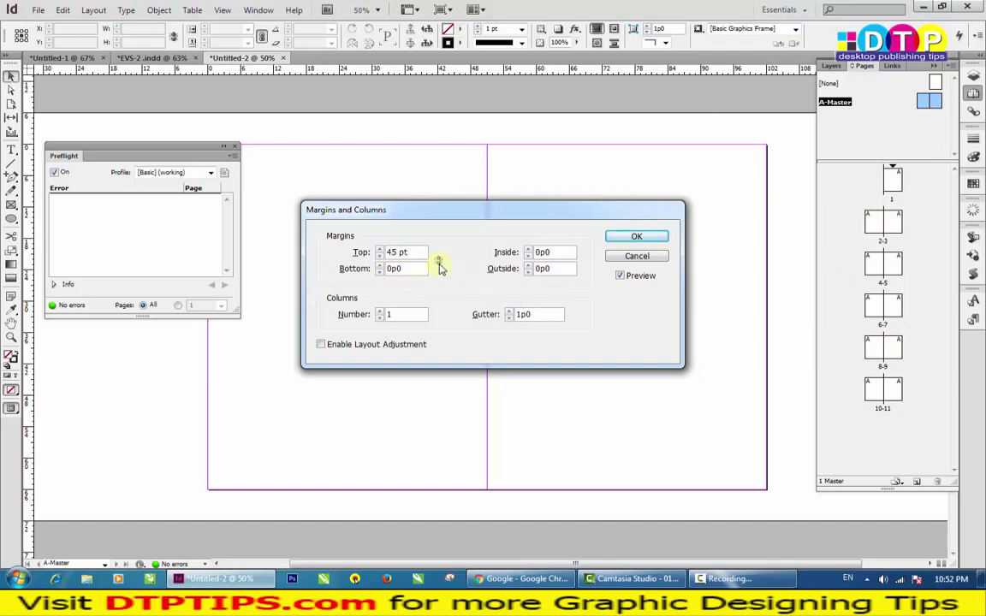
click(438, 261)
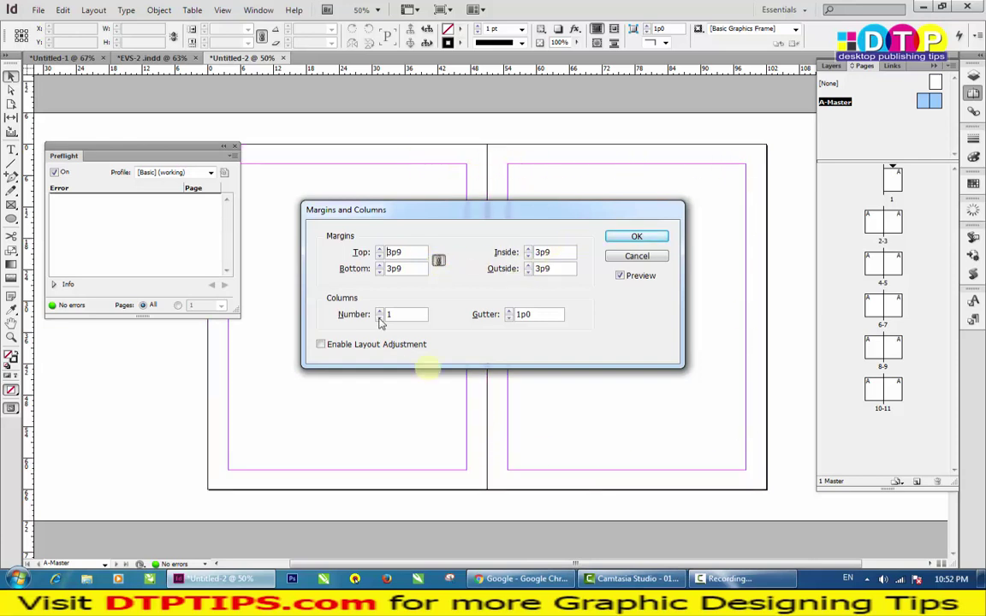
click(439, 261)
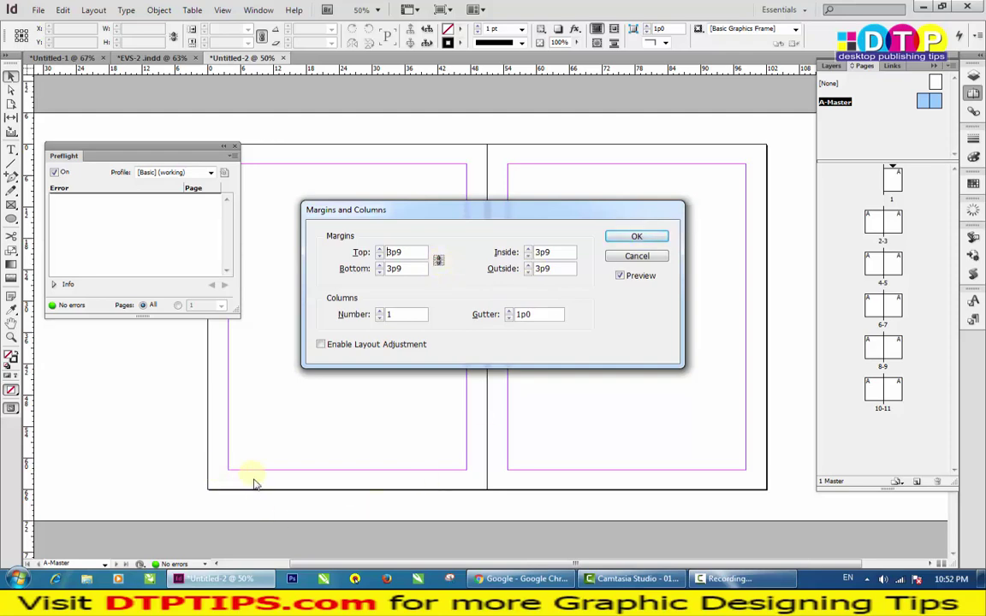
double_click(405, 268)
click(399, 252)
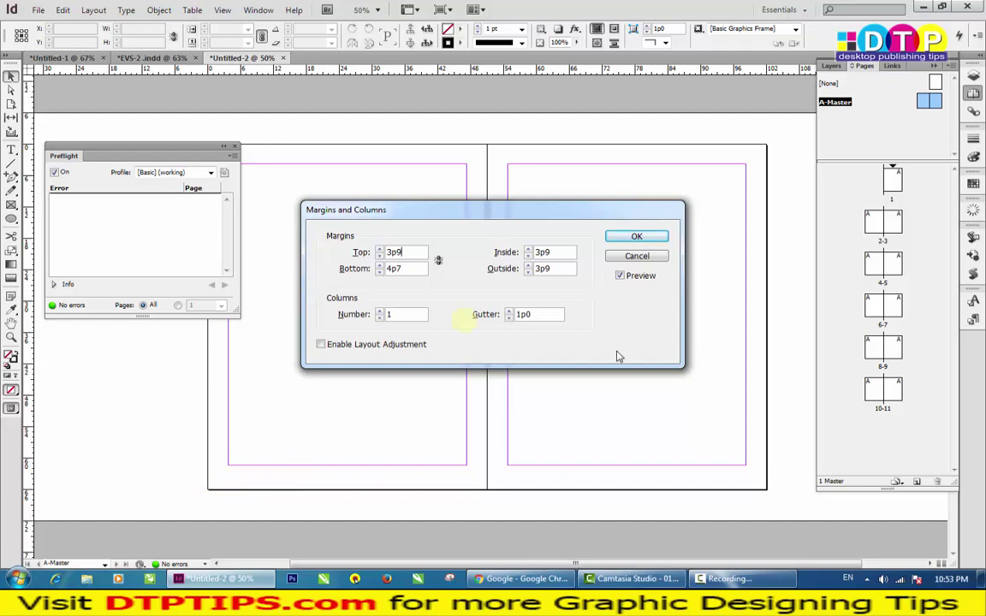
click(637, 238)
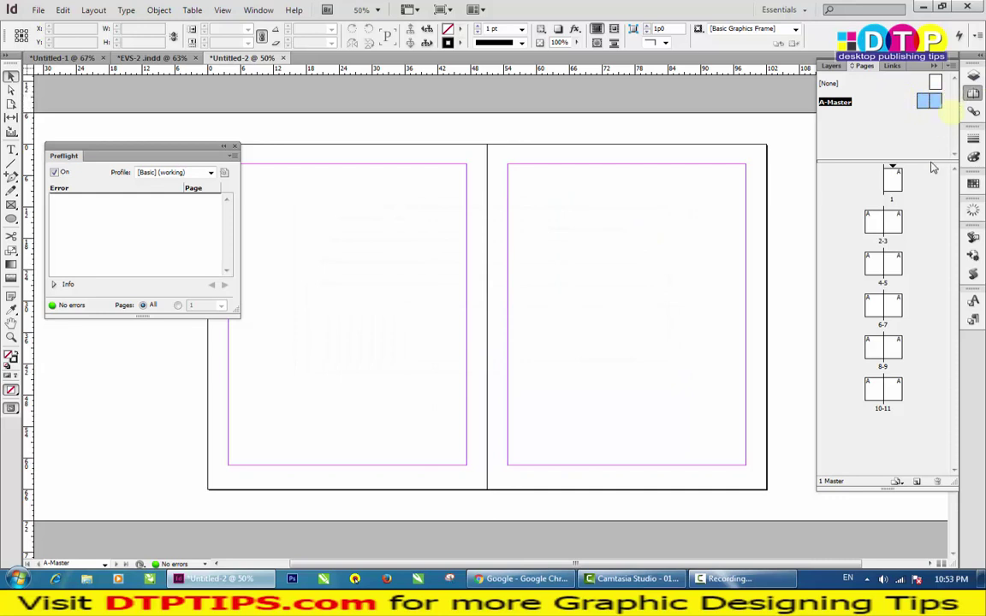
Step: Go to page 1 and look through all spreads to check the margins applied from the master
double_click(895, 190)
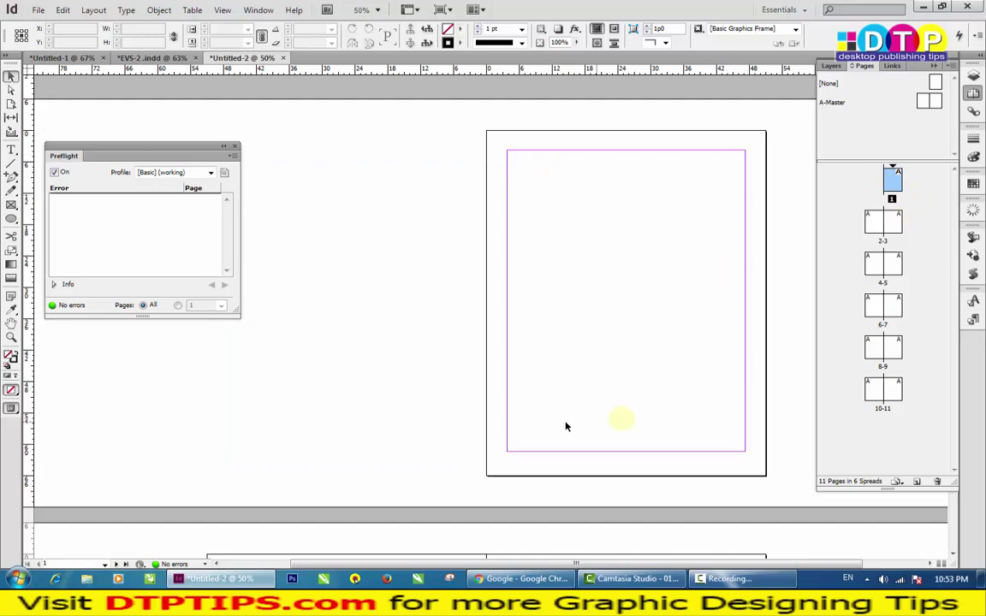
scroll(568, 424, down, 8)
scroll(467, 314, down, 20)
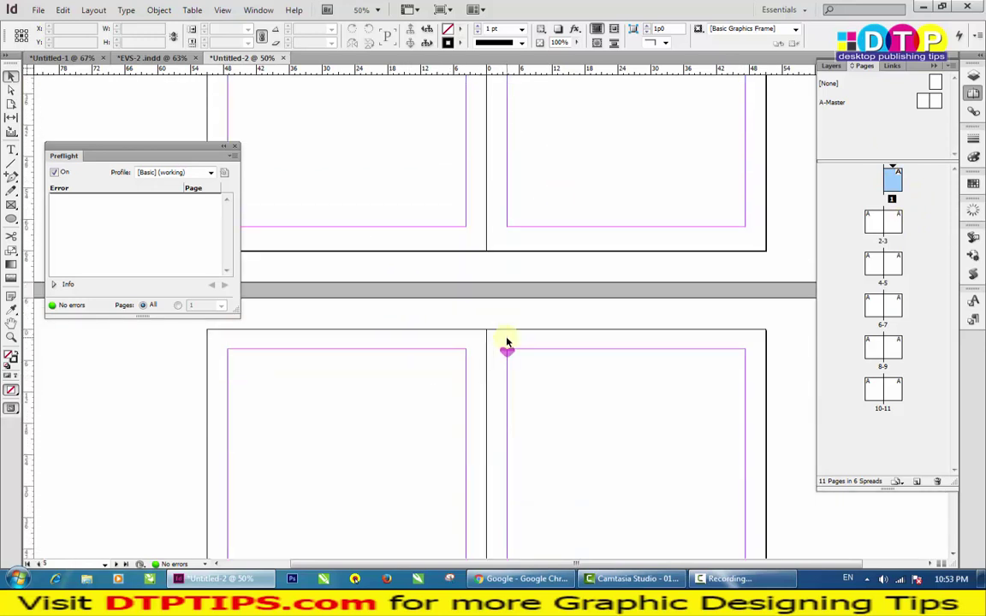
scroll(612, 349, down, 12)
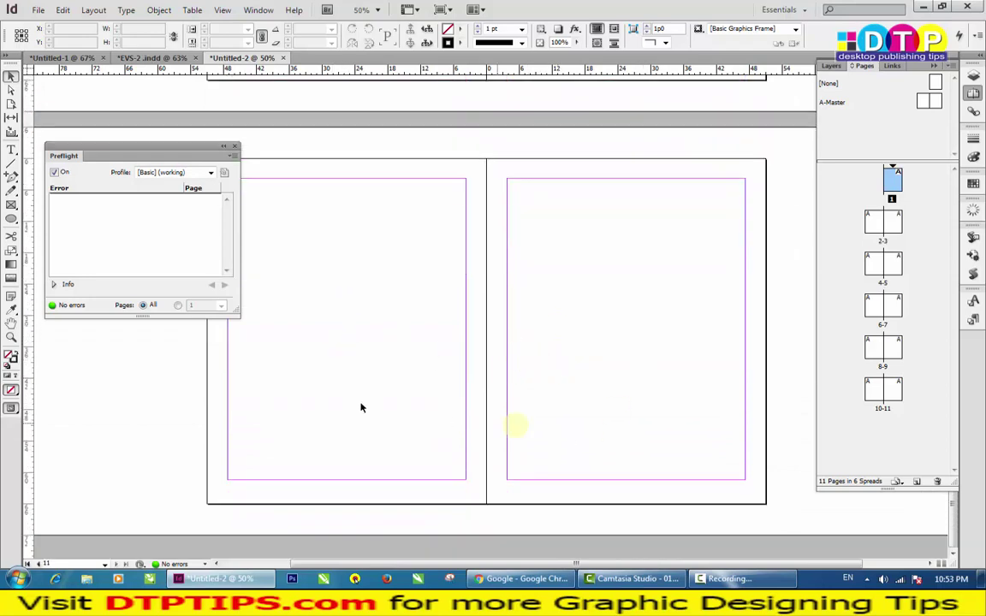
scroll(455, 408, up, 12)
scroll(613, 356, up, 6)
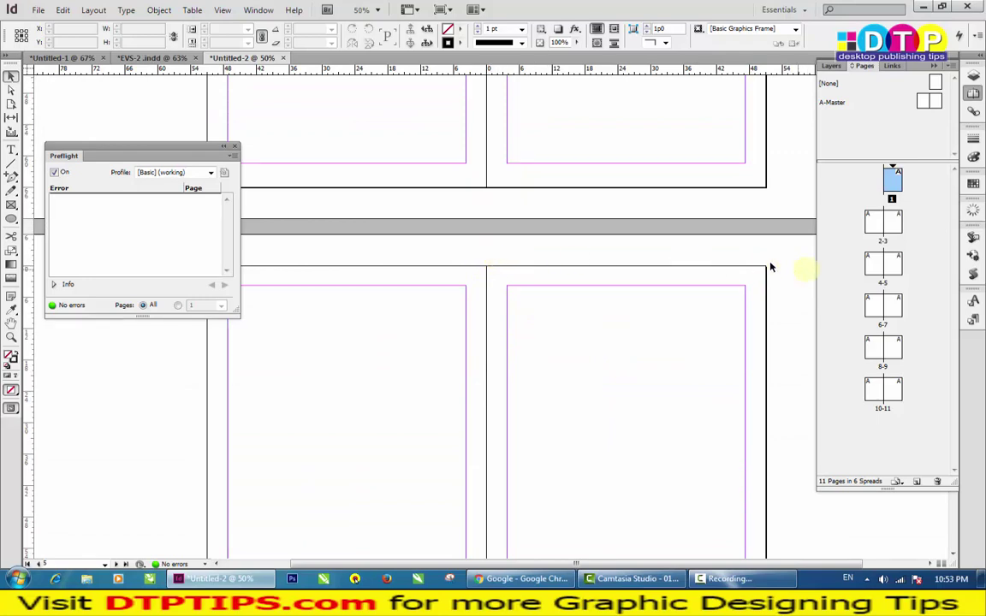
Step: Compare the pages with the EVS-2.indd and Untitled-1 documents, and return to Untitled-2
click(139, 58)
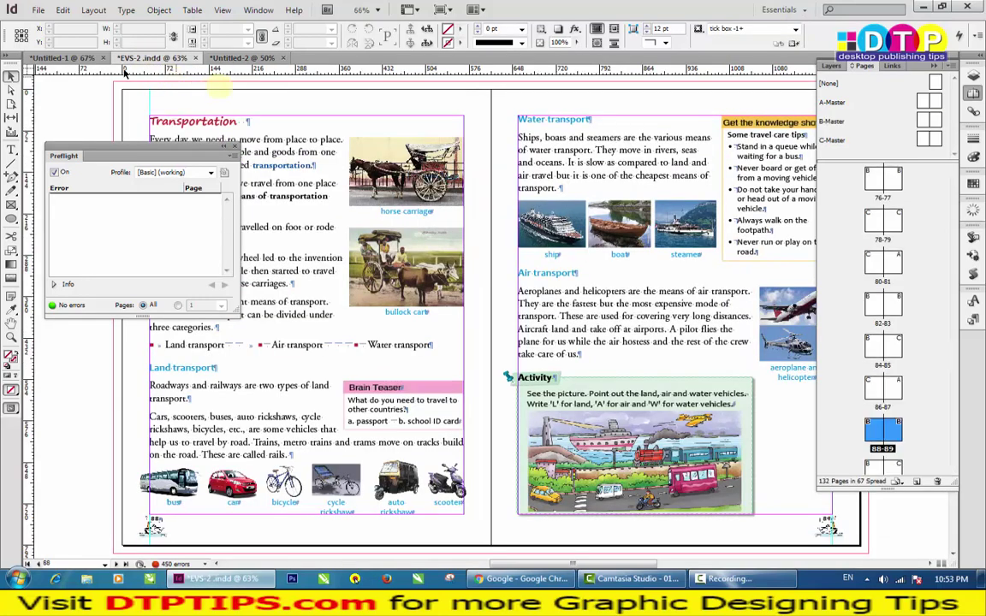
click(72, 60)
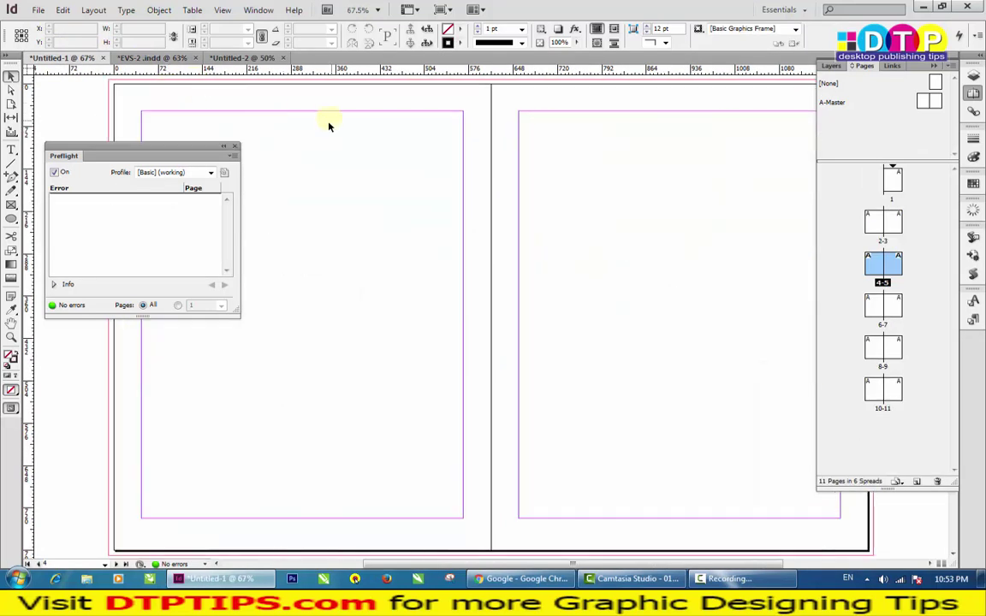
click(249, 57)
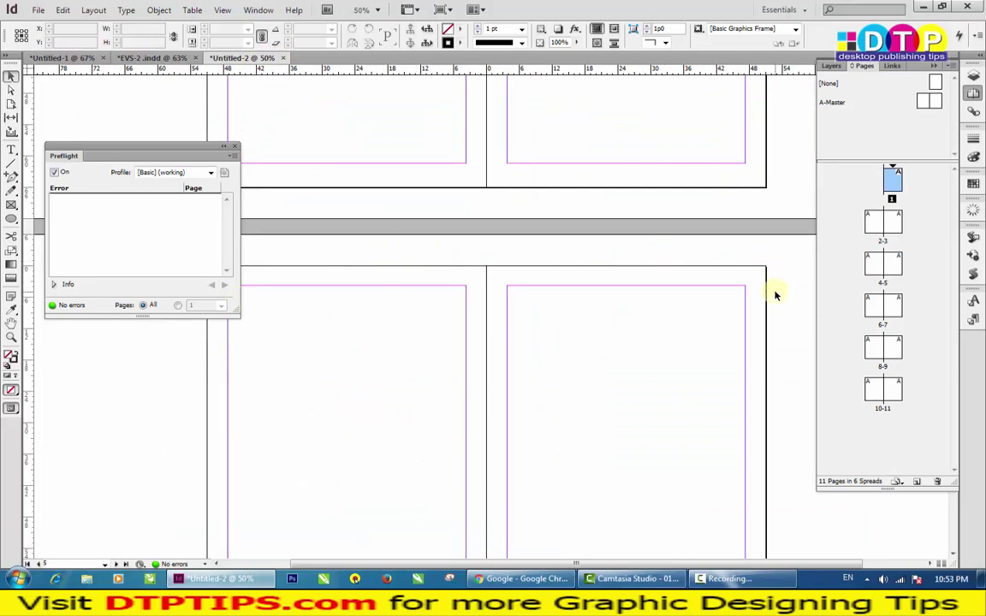
Step: Set the document's bleed to 3 mm (0p8.504) on all four sides and check the bleed guides around the pages
click(37, 12)
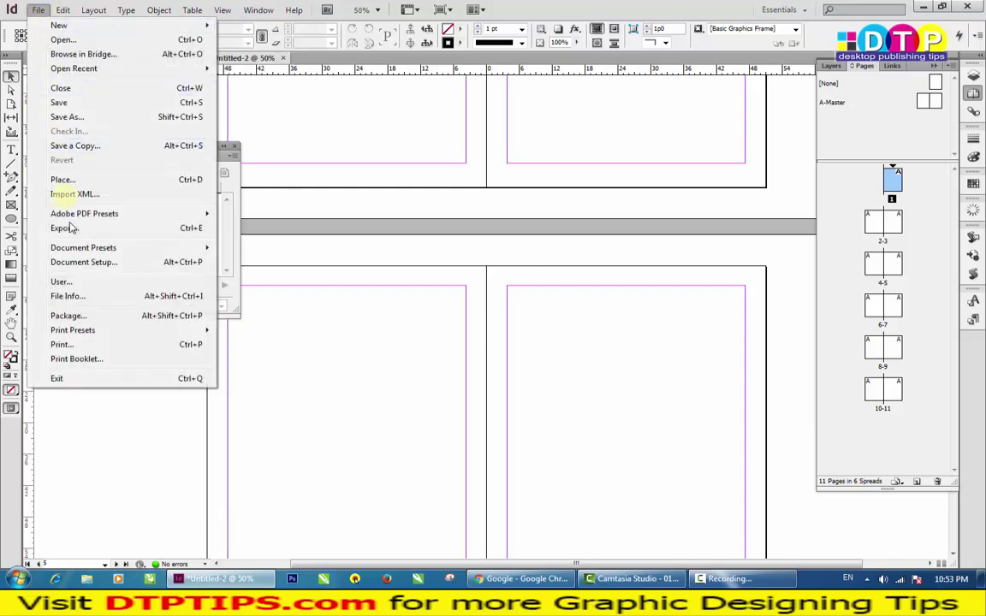
click(495, 280)
scroll(496, 205, up, 3)
scroll(451, 204, down, 2)
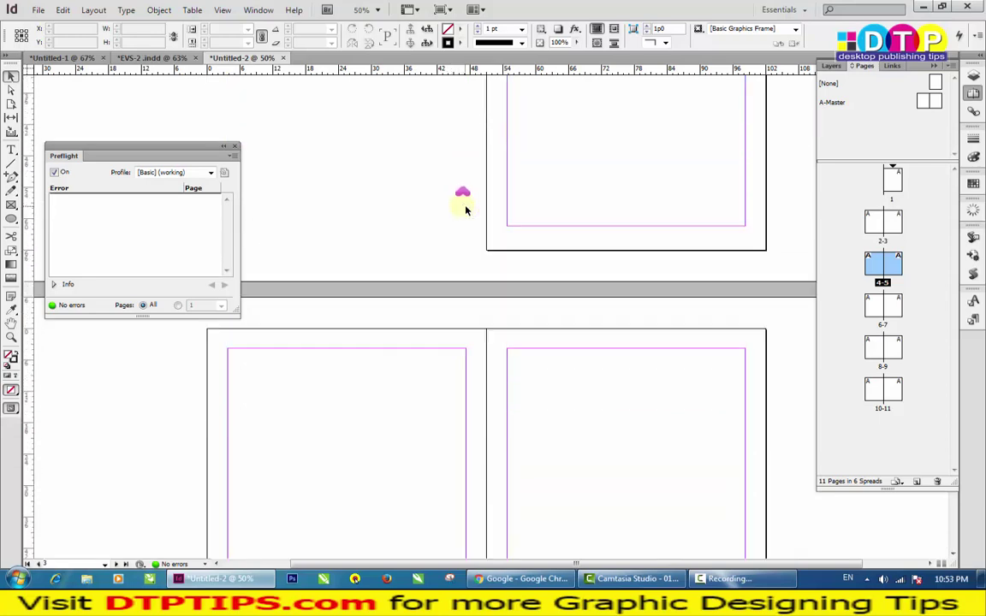
scroll(466, 210, up, 3)
click(36, 10)
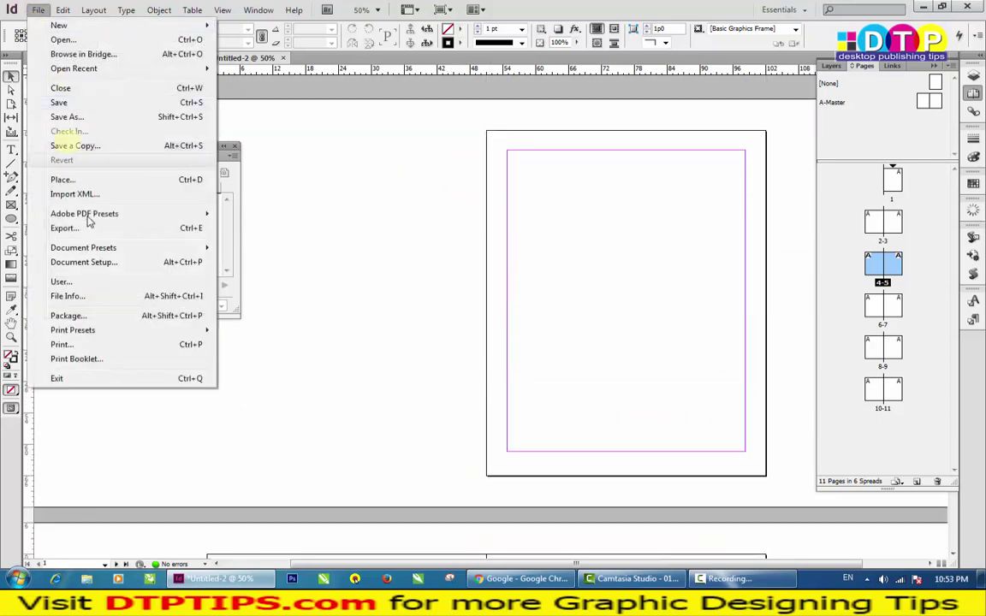
click(82, 263)
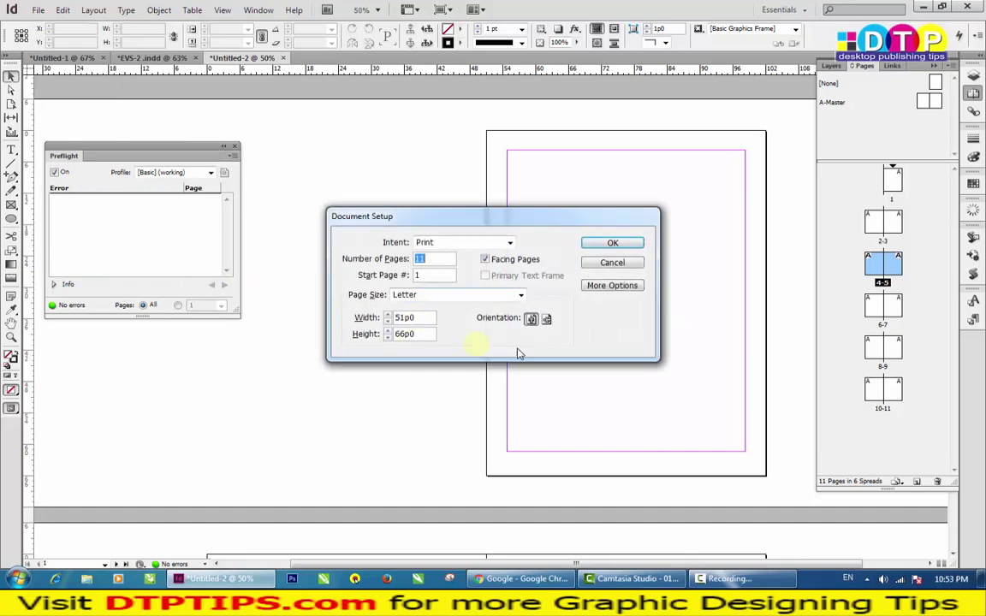
click(602, 290)
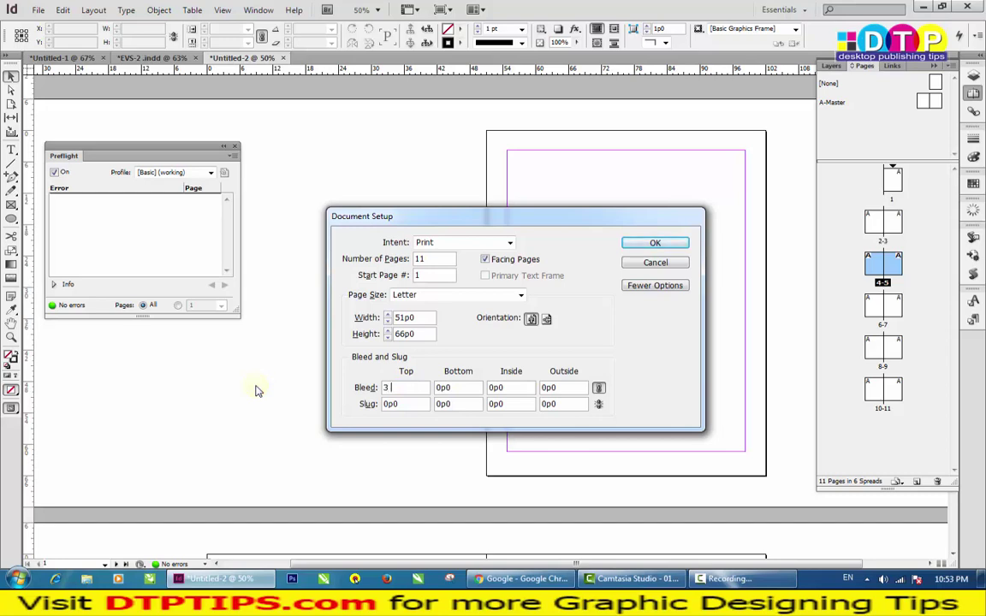
key(Tab)
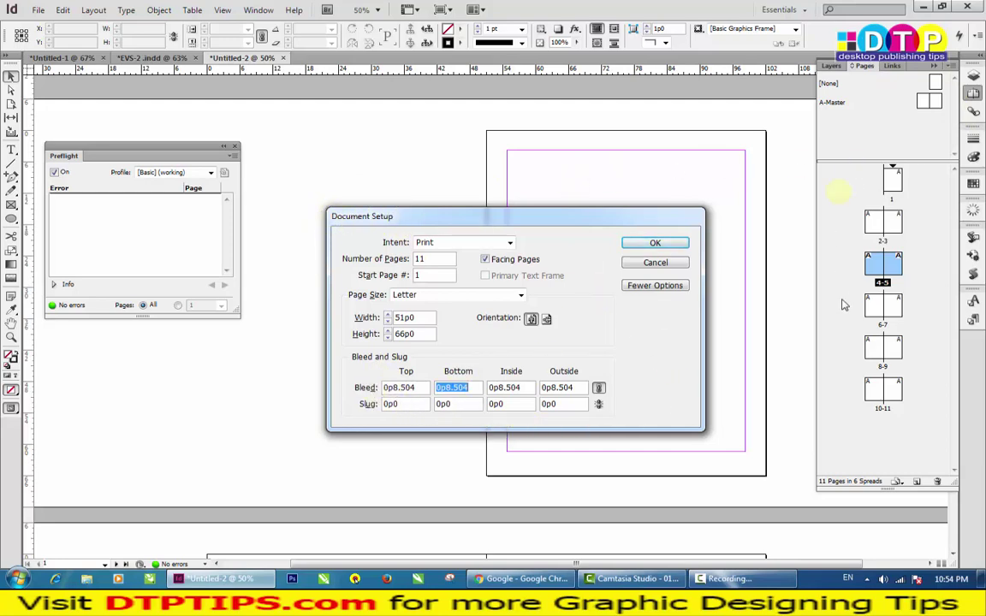
click(657, 244)
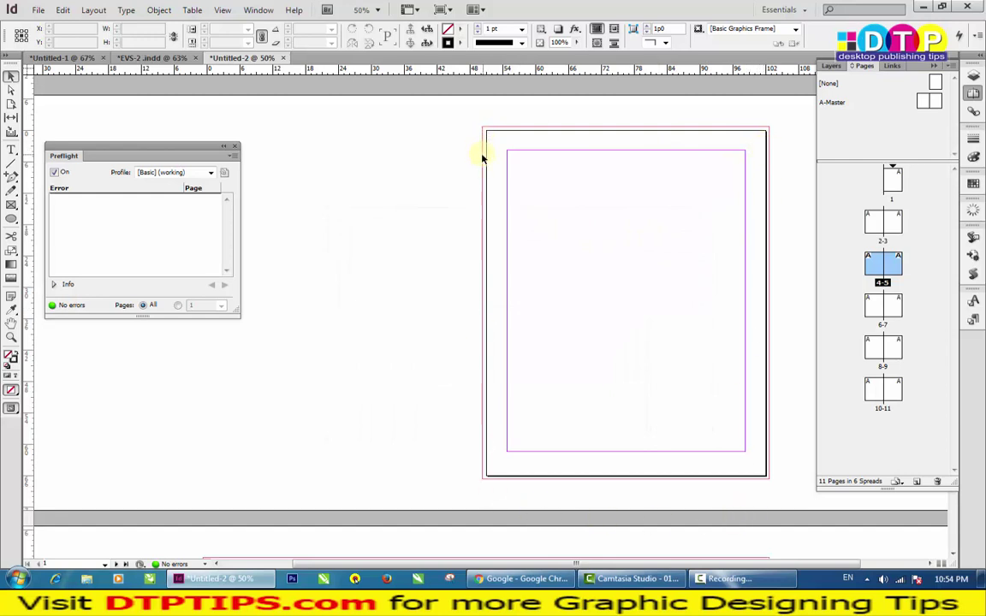
scroll(469, 495, down, 3)
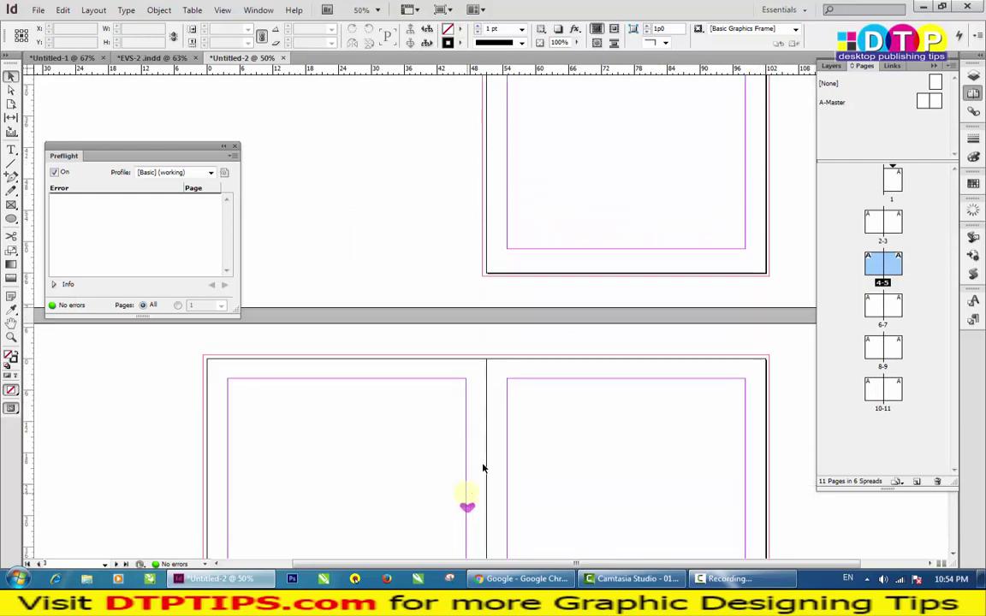
scroll(488, 346, up, 2)
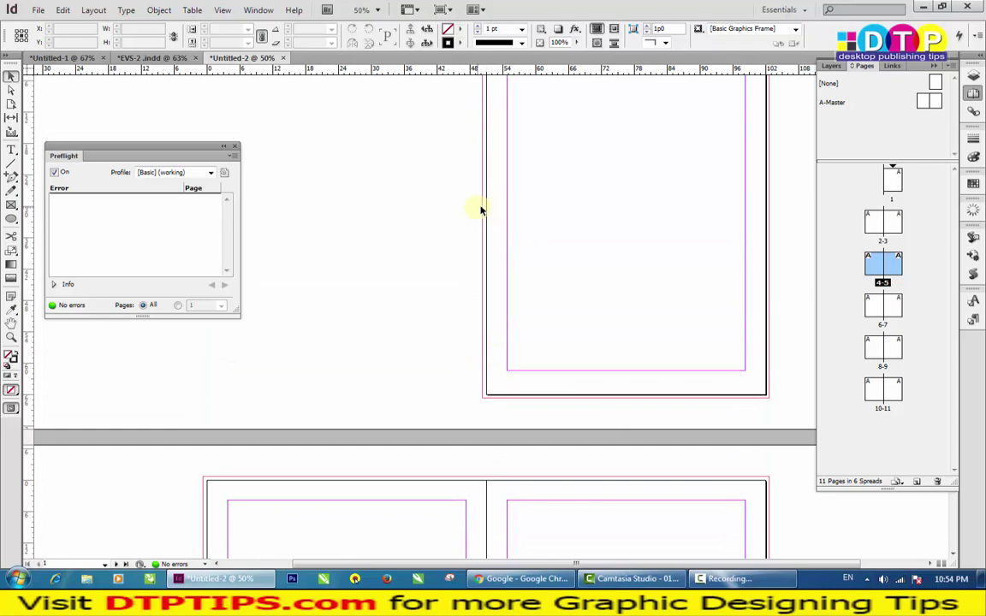
Step: Unlink the document's bleed values and set the inside bleed to 0, keeping the top, bottom and outside bleed
click(38, 10)
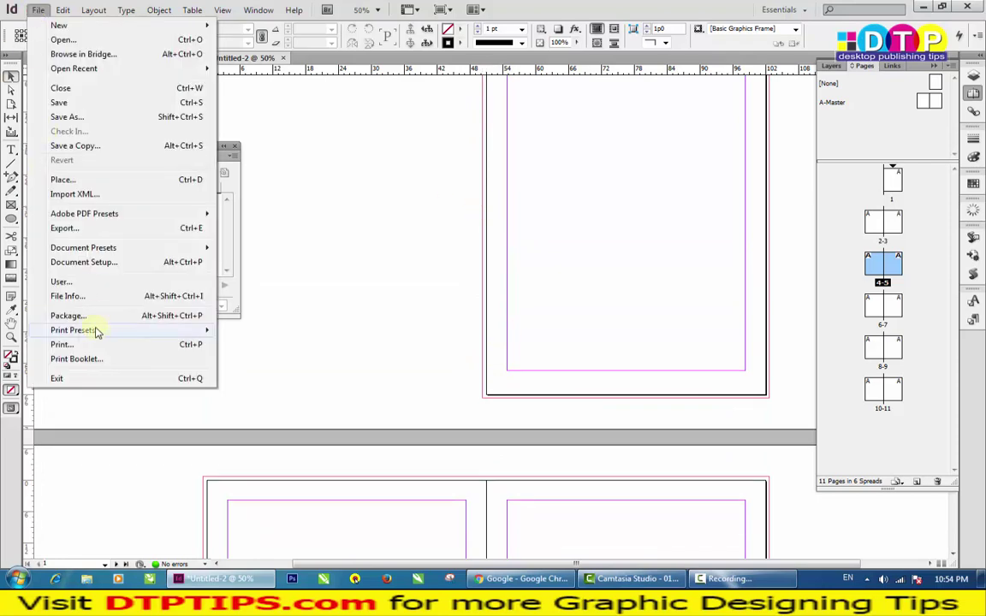
click(153, 262)
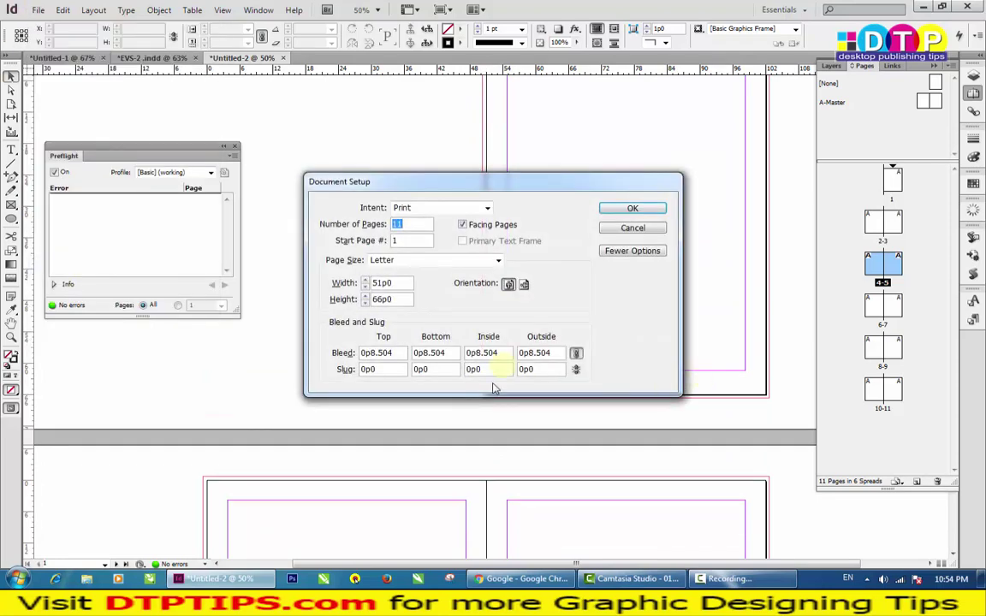
click(576, 353)
double_click(498, 353)
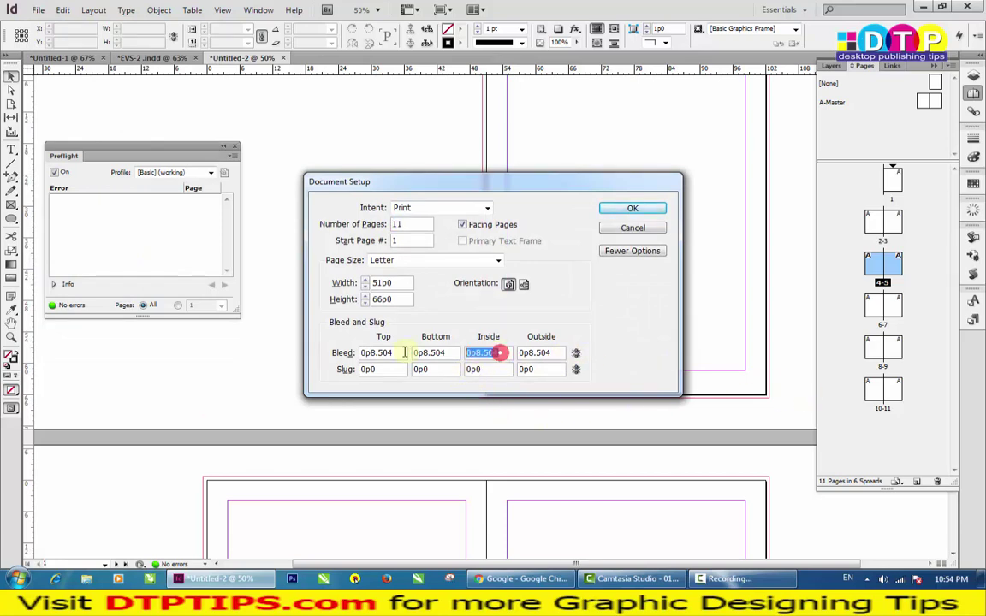
text(0)
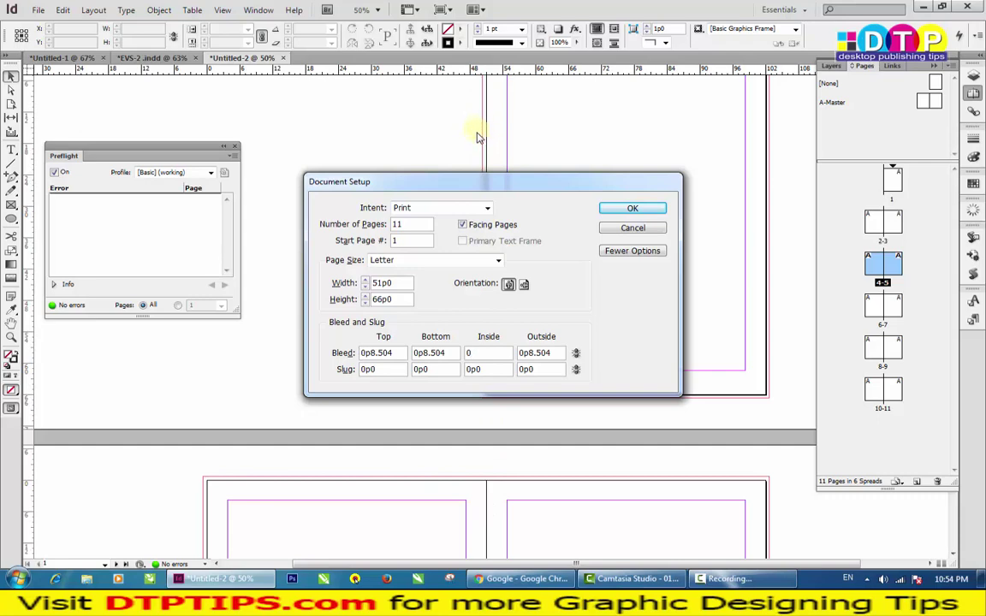
click(490, 501)
click(631, 209)
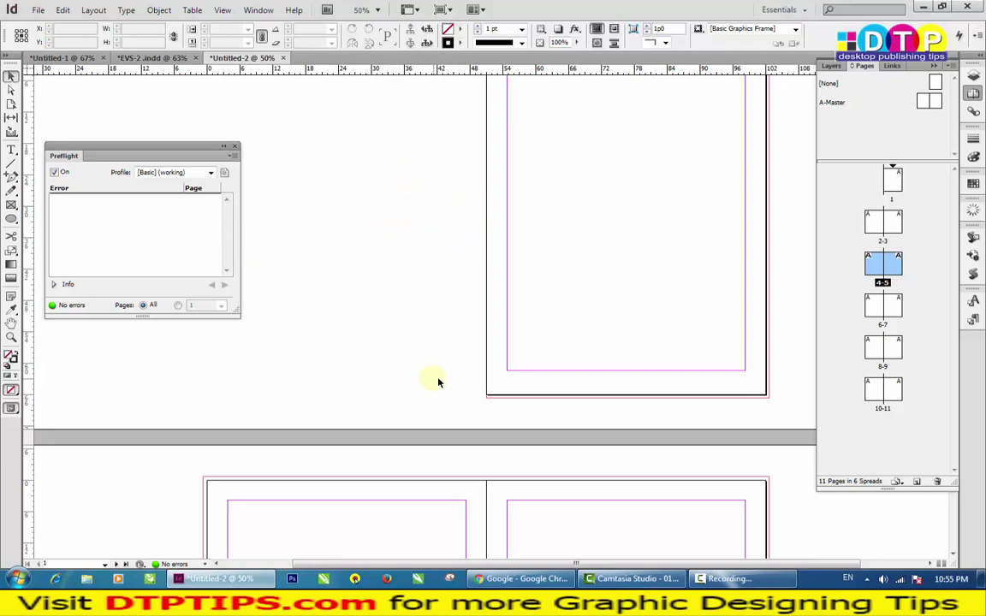
Step: Compare the inside-edge bleed guides with the EVS-2.indd document, return to Untitled-2 and check its spreads
scroll(437, 382, down, 2)
click(152, 57)
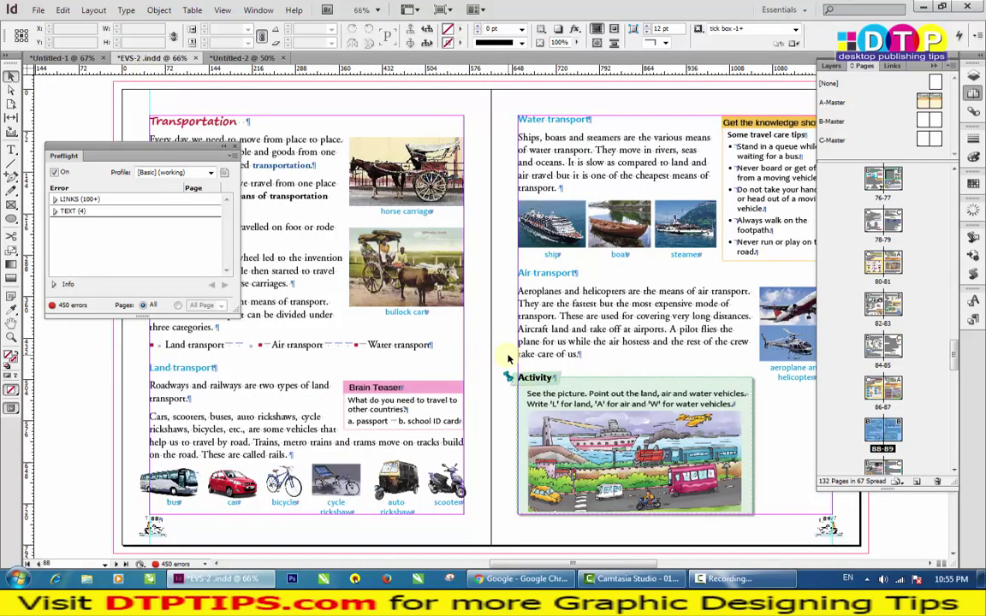
click(227, 57)
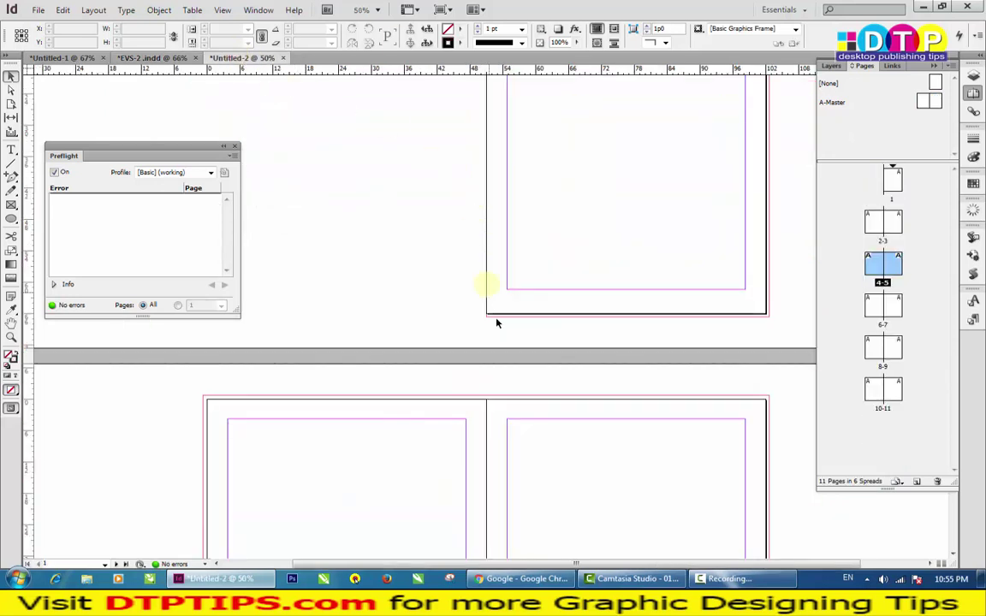
scroll(479, 327, down, 10)
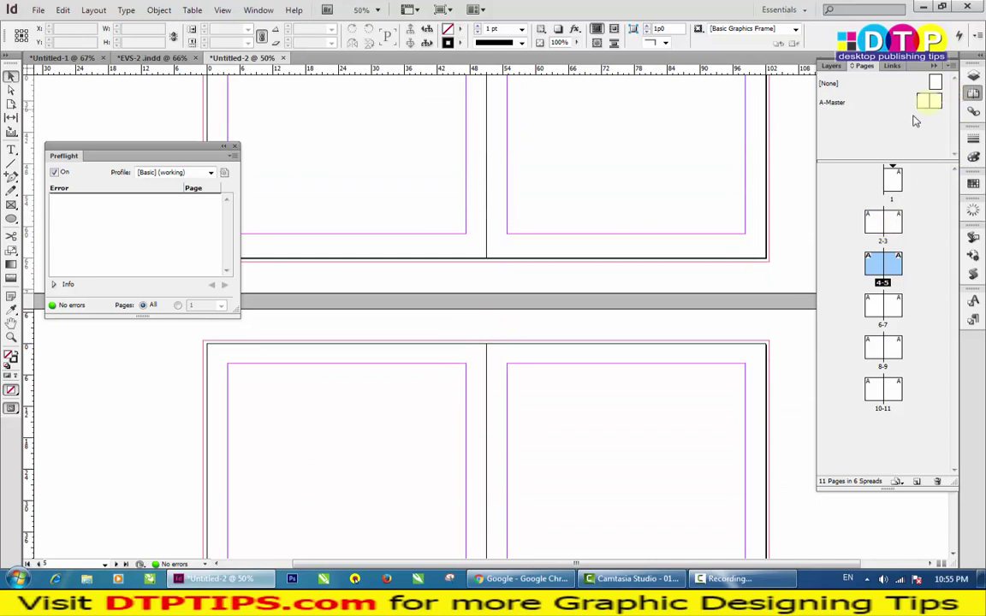
click(421, 231)
key(ctrl+r)
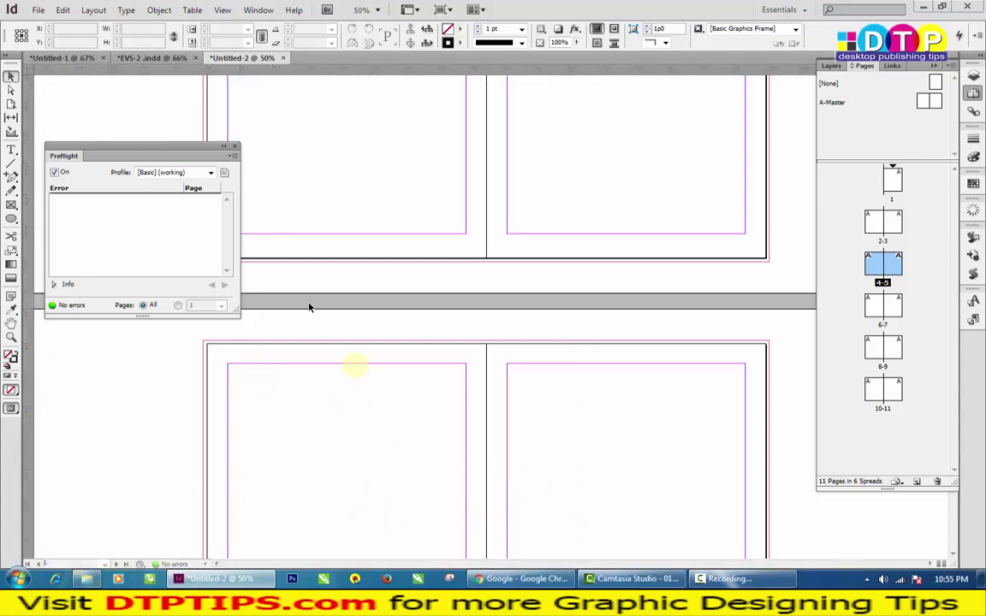
Step: Open EVS BK 2 CHAPS 14-15.docx from the Chapter folder on drive D in Word and maximize its window
key(super+e)
click(81, 469)
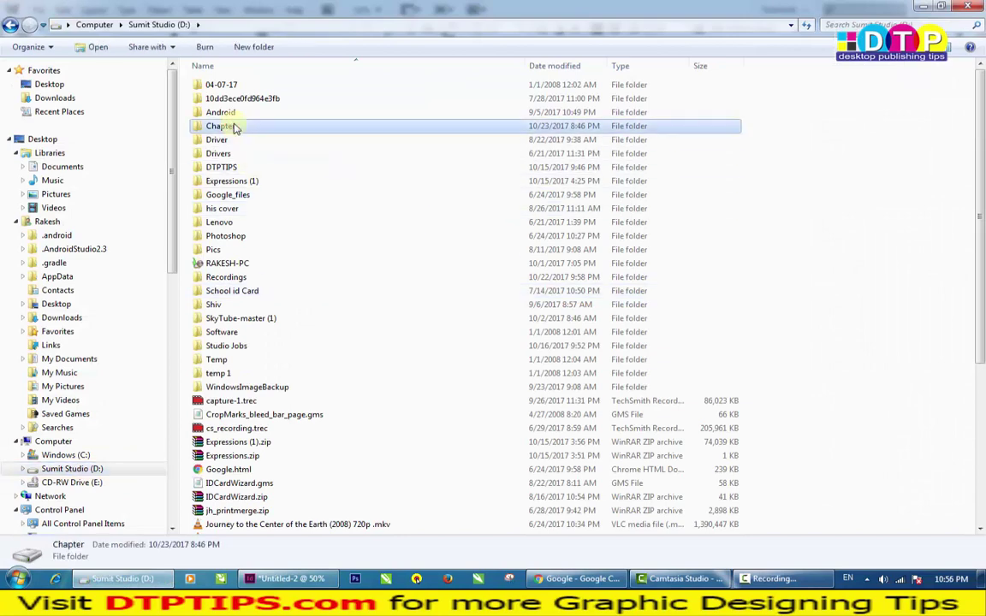
double_click(230, 125)
double_click(236, 97)
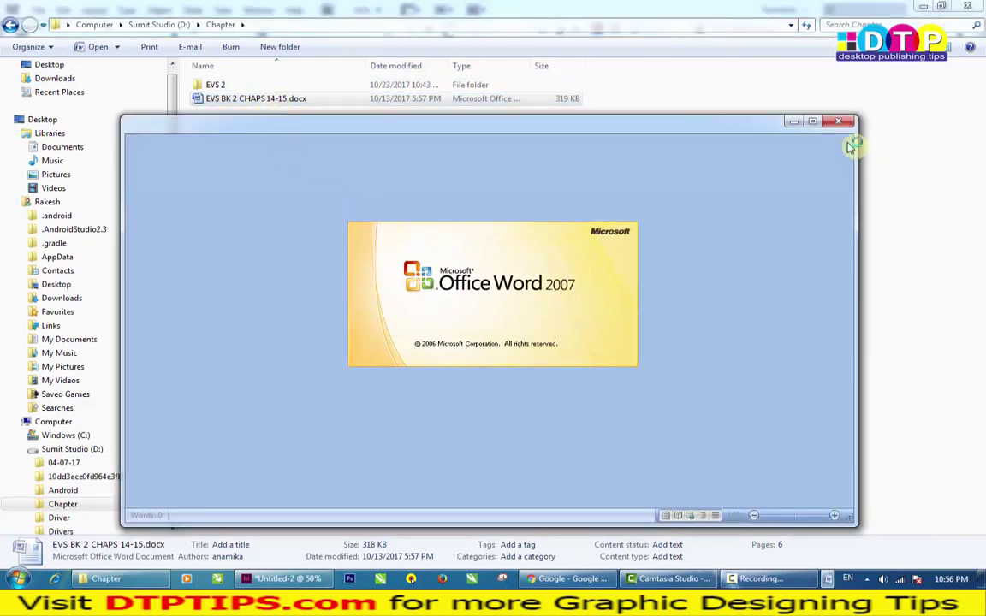
click(812, 122)
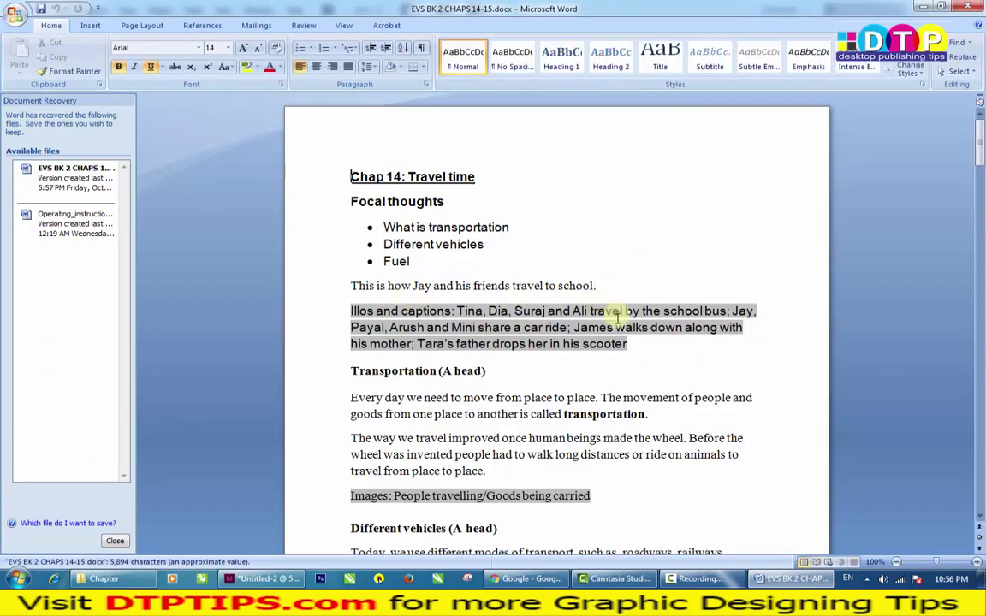
Step: Look through the Chap 14: Travel time manuscript, examining its headings, body text, image notes, boxes and exercises
scroll(623, 315, down, 6)
scroll(518, 328, down, 1)
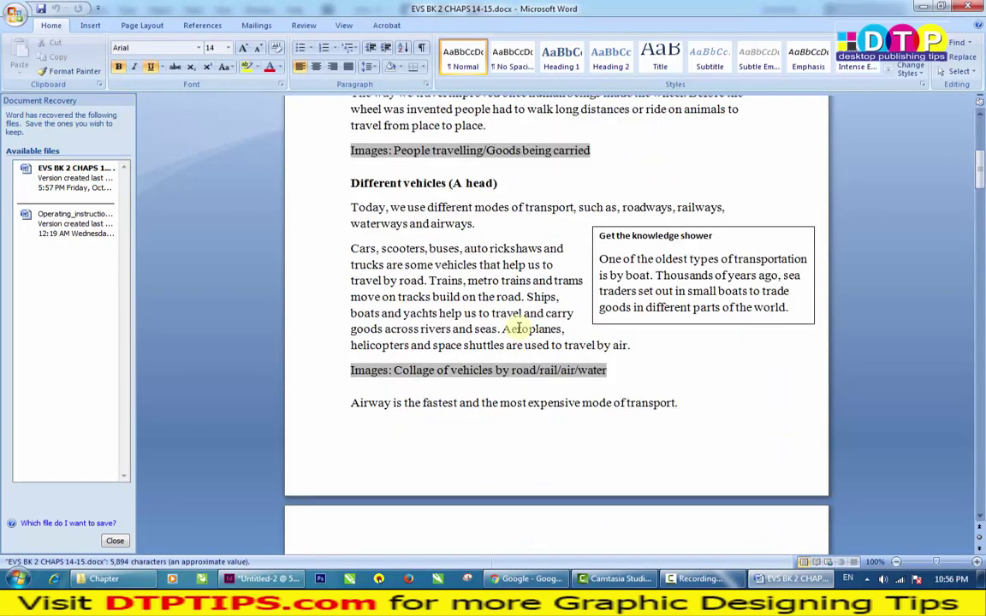
click(516, 296)
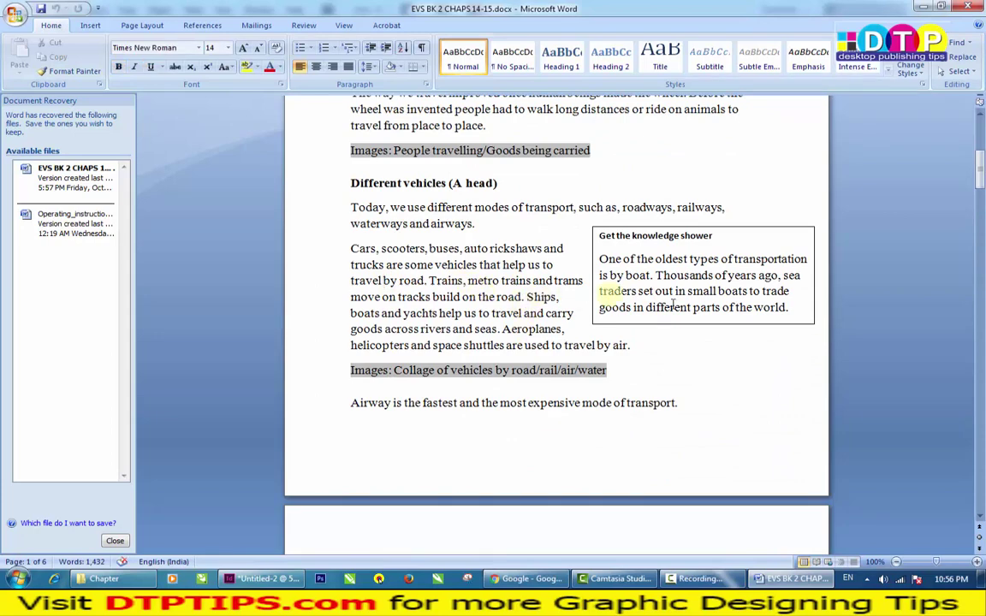
scroll(485, 286, down, 3)
scroll(482, 286, down, 3)
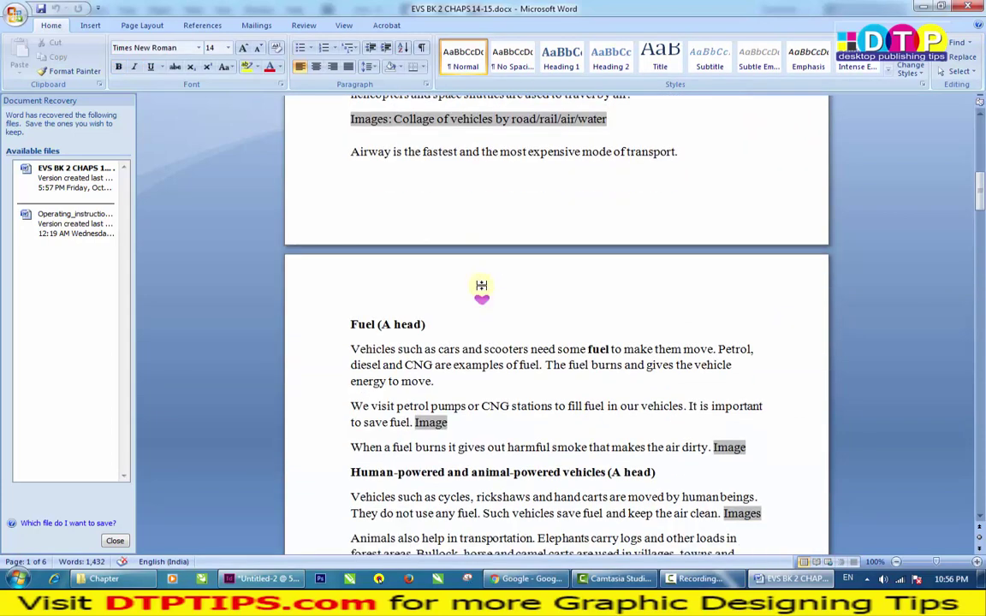
scroll(481, 285, down, 1)
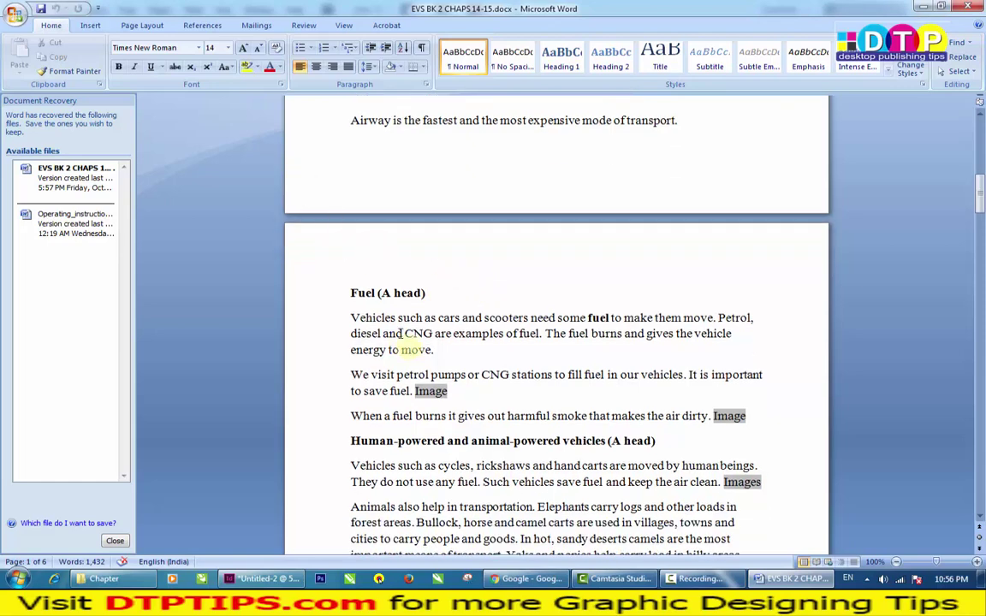
scroll(589, 402, down, 12)
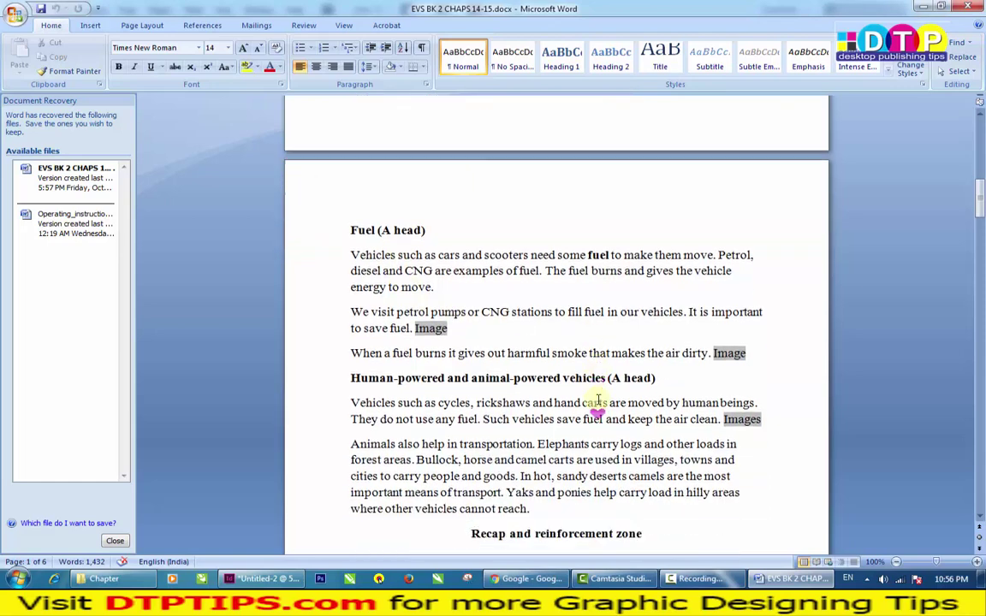
scroll(594, 402, down, 8)
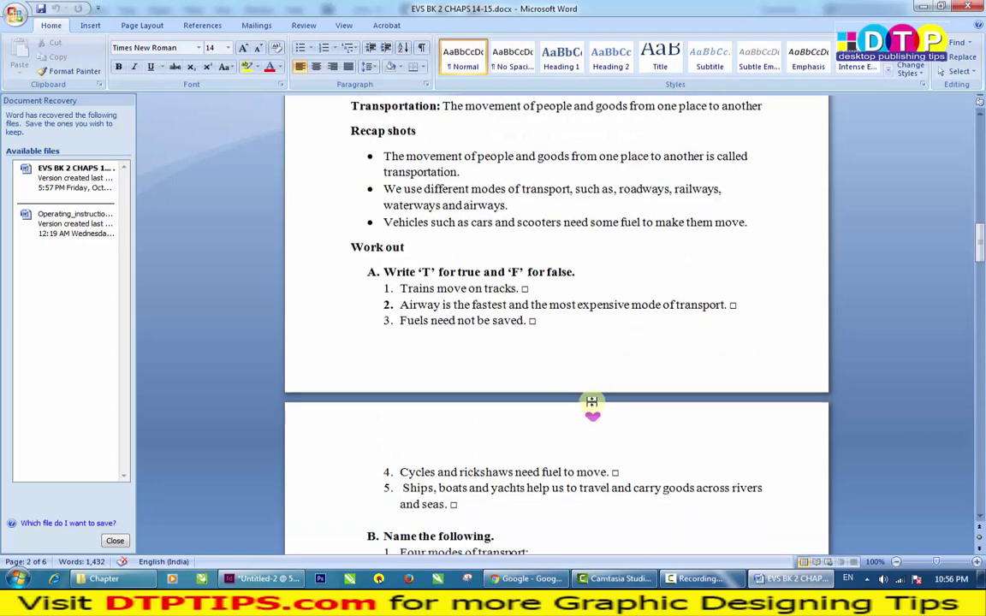